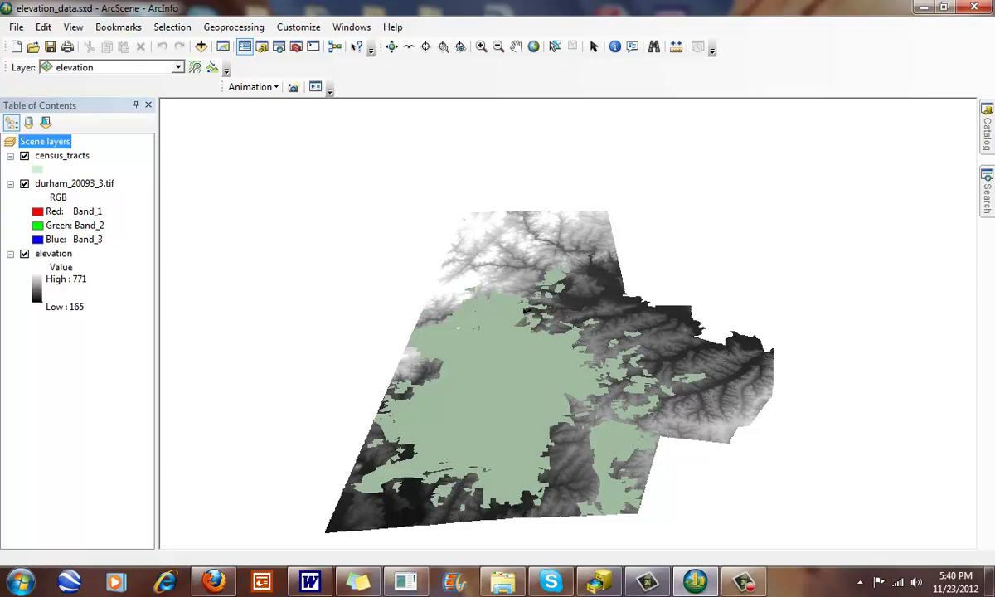
Hide and redisplay the census_tracts layer to compare it with the elevation surface, viewing the scene from different angles.
click(24, 155)
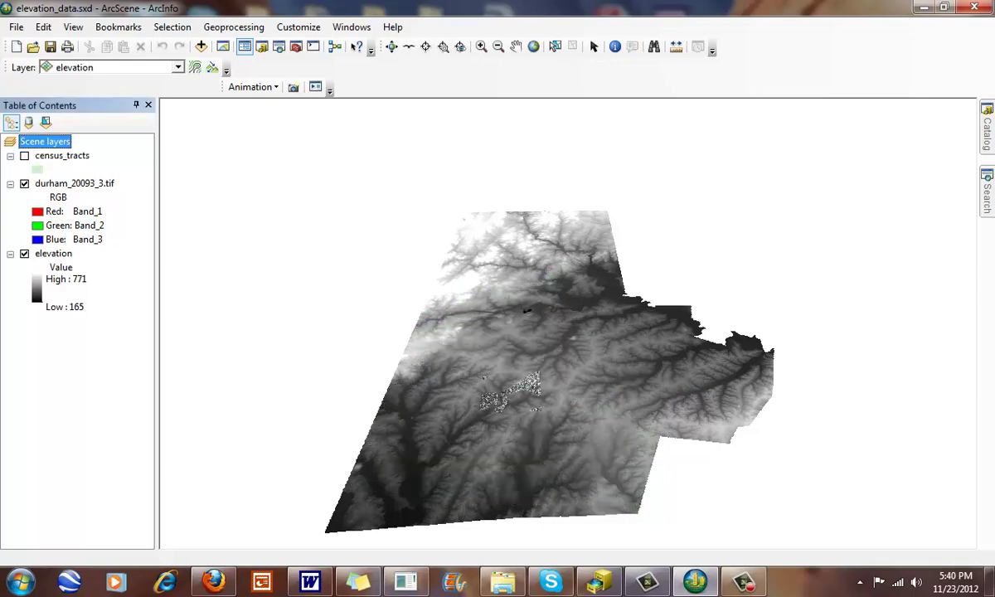
click(24, 155)
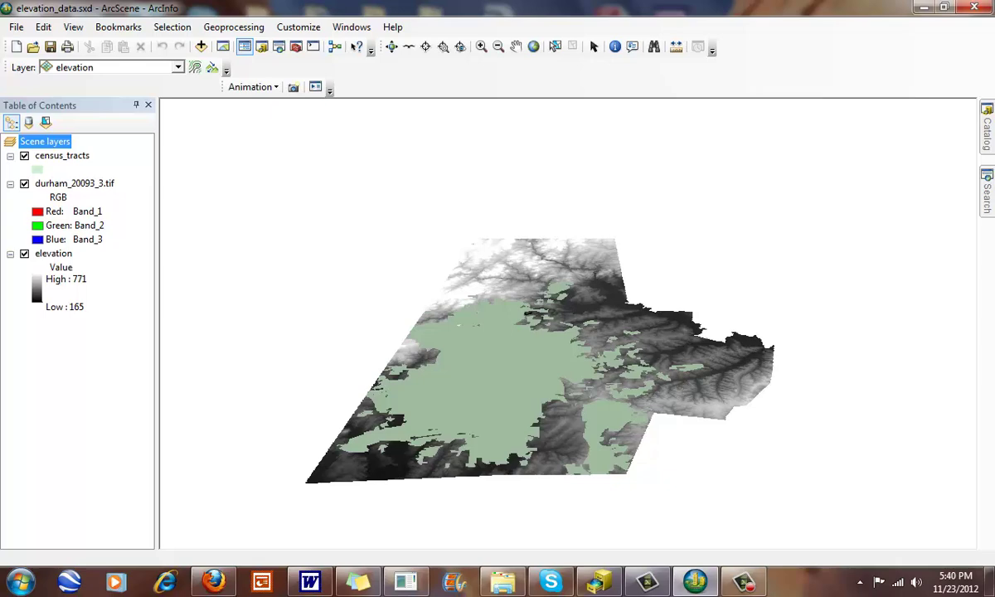
drag(505, 349, 651, 356)
drag(277, 288, 529, 184)
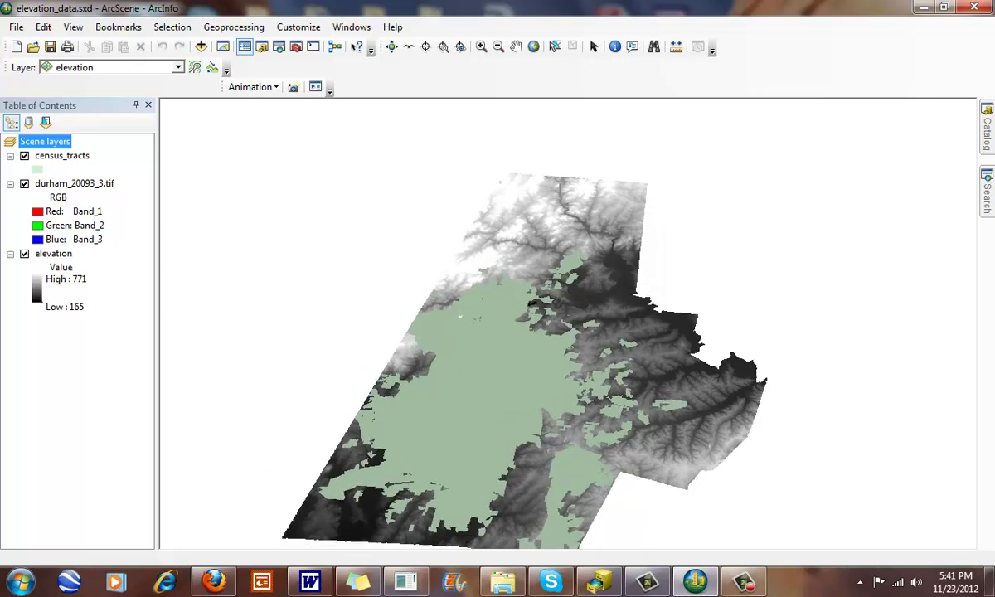
Review the general information and data source details in the census_tracts layer's properties.
double_click(62, 156)
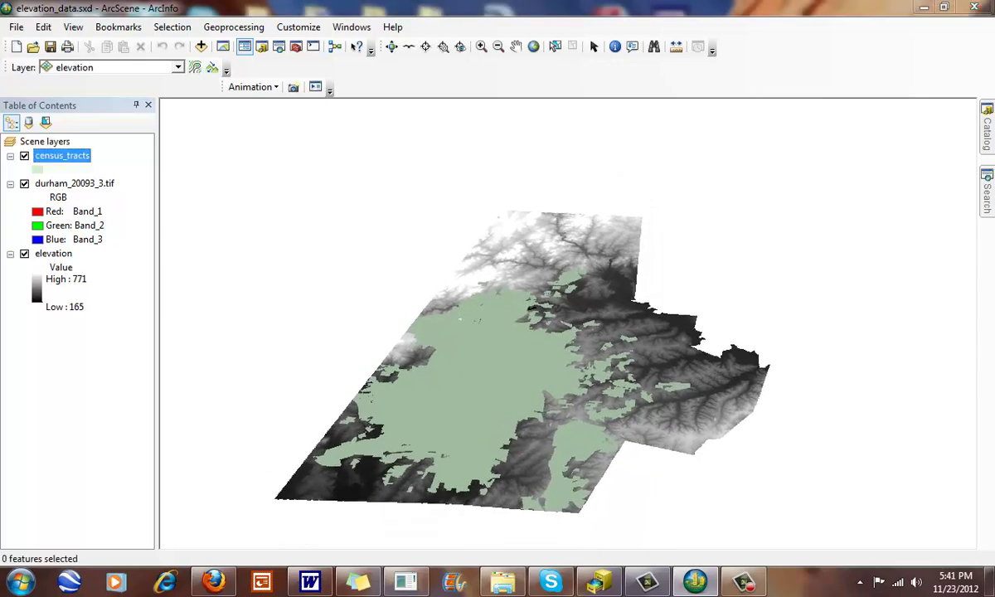
double_click(62, 155)
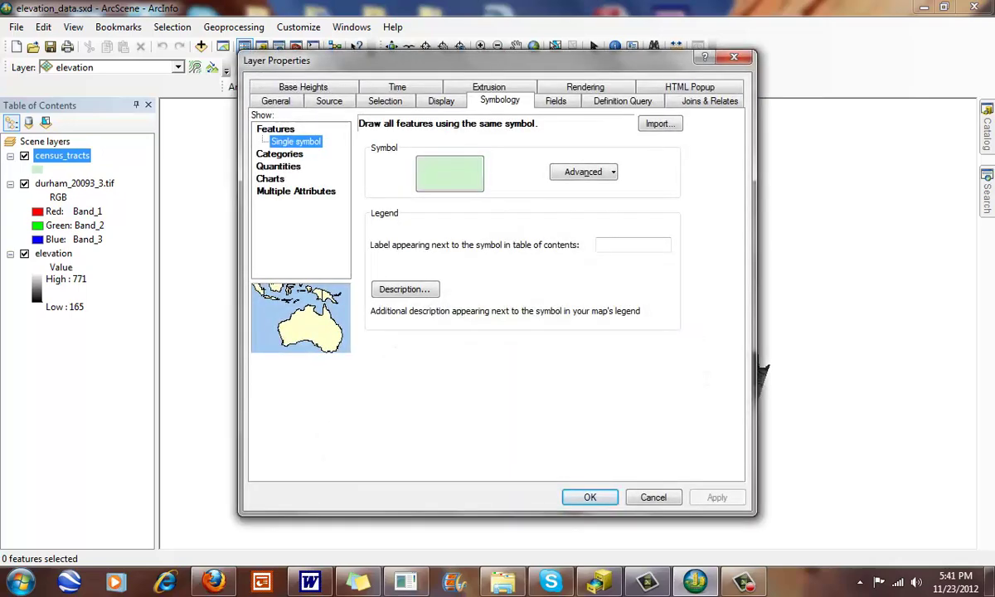
click(276, 100)
click(329, 101)
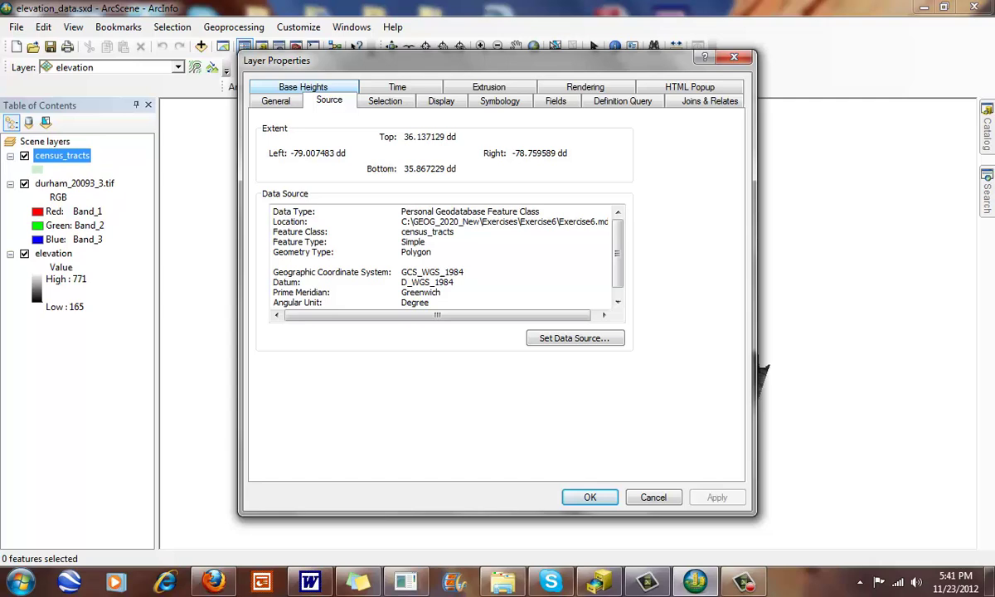
click(276, 101)
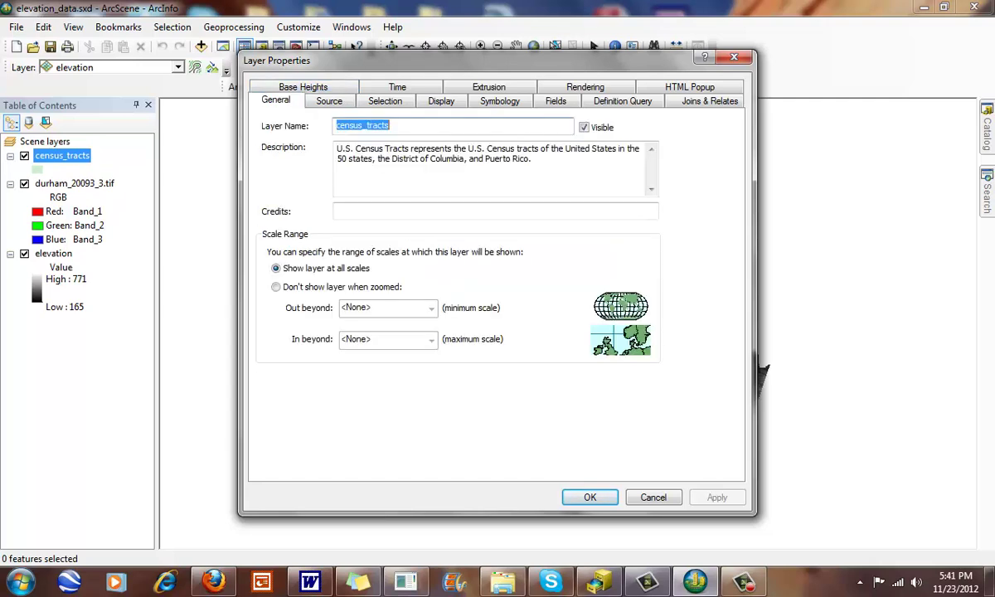
click(329, 100)
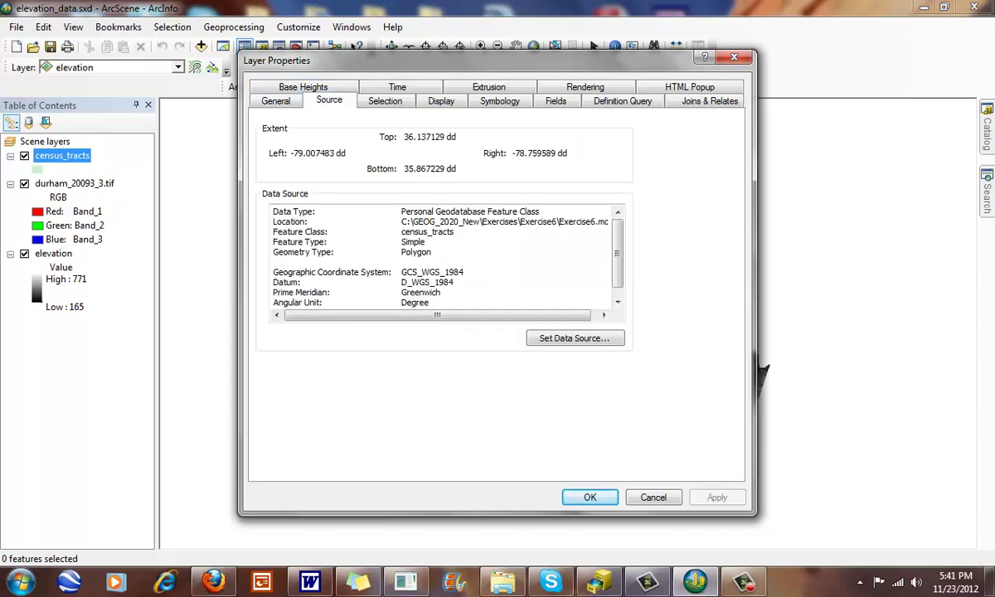
drag(617, 253, 618, 261)
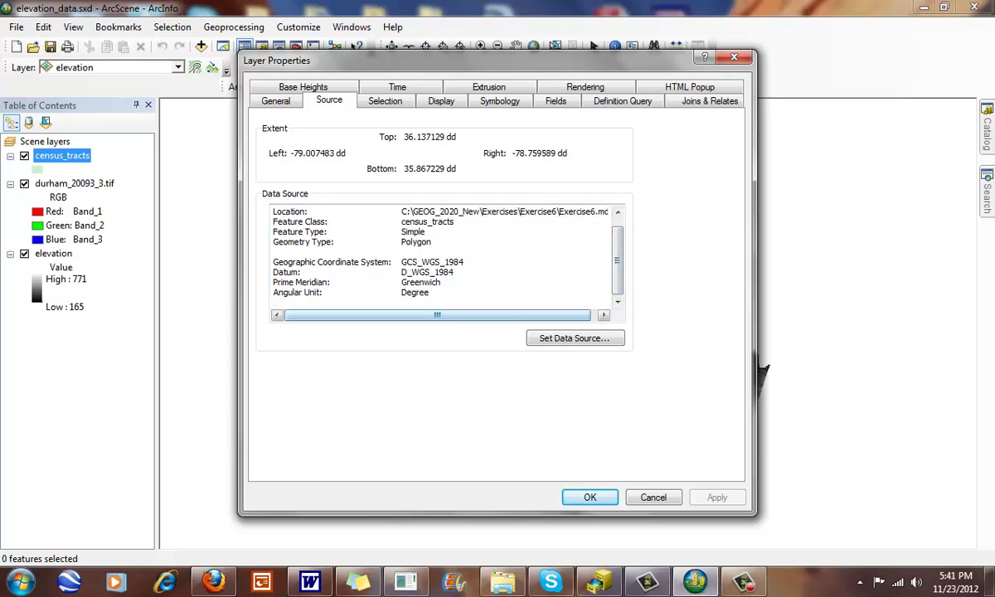
Symbolize the census_tracts layer by quantities with graduated colors, using MED_HH_INC as the value field.
key(ctrl+Tab)
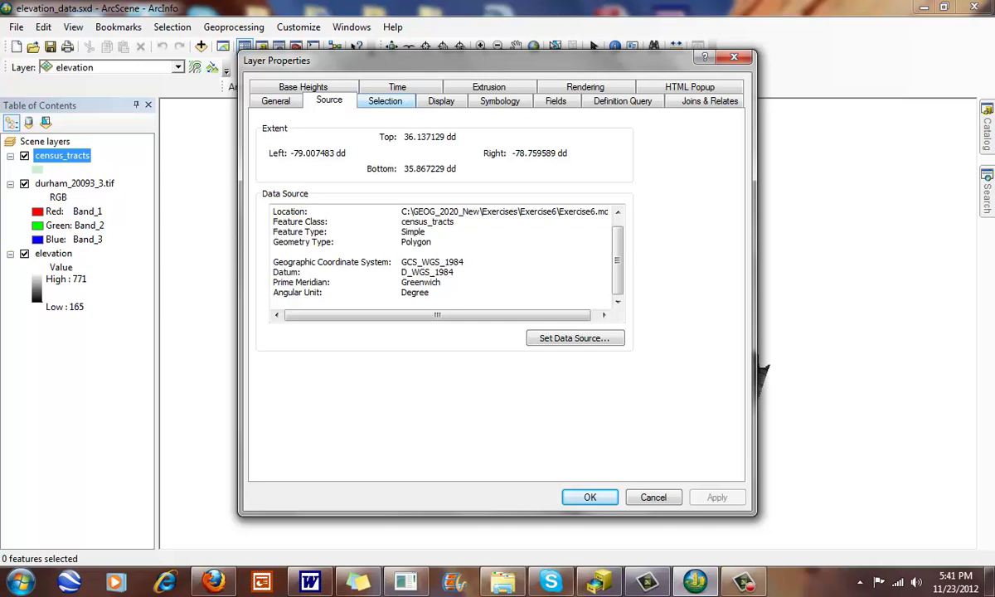
key(ctrl+Tab)
key(ctrl+Tab)
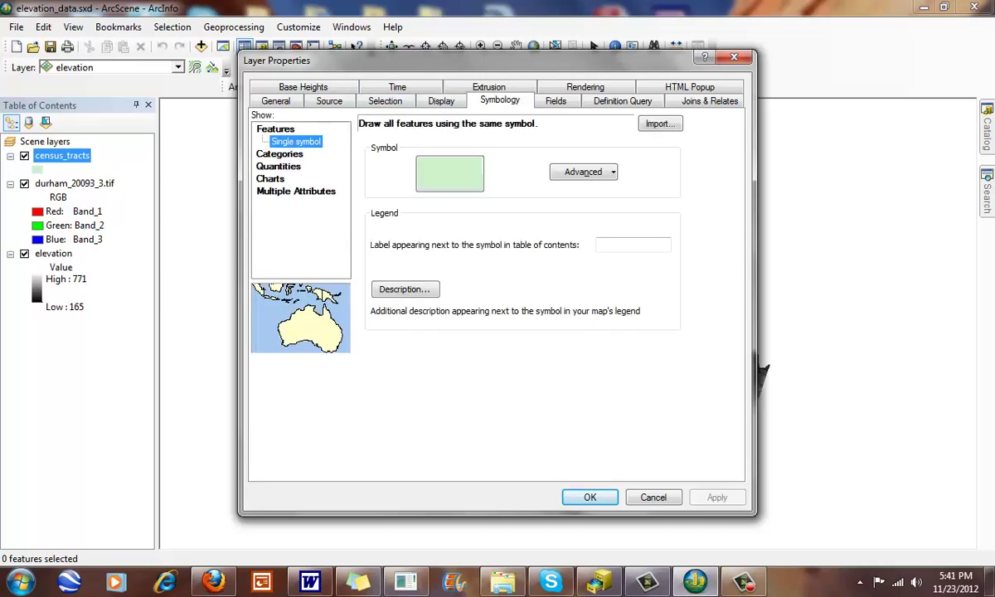
key(Down)
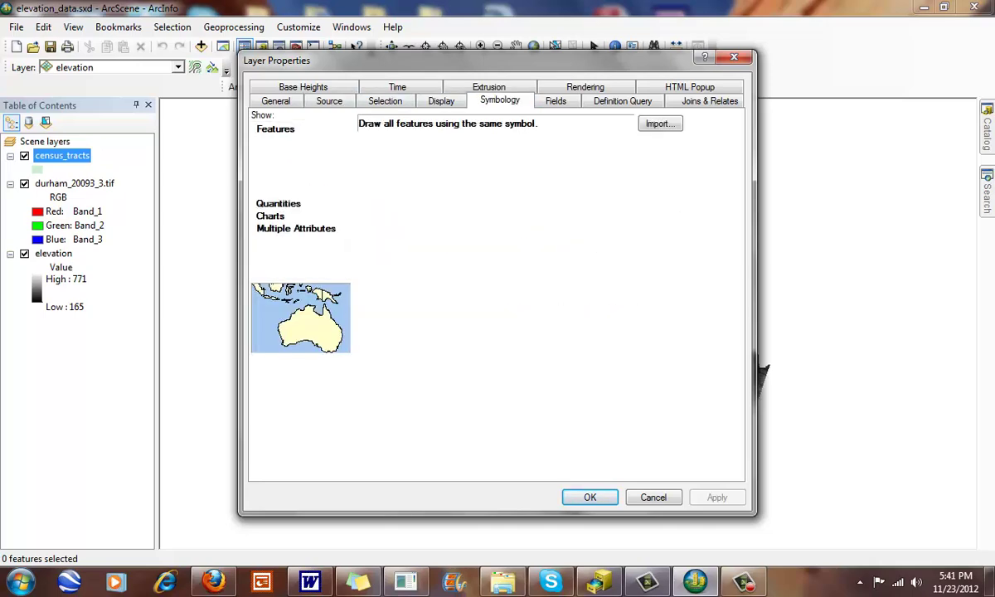
key(Down)
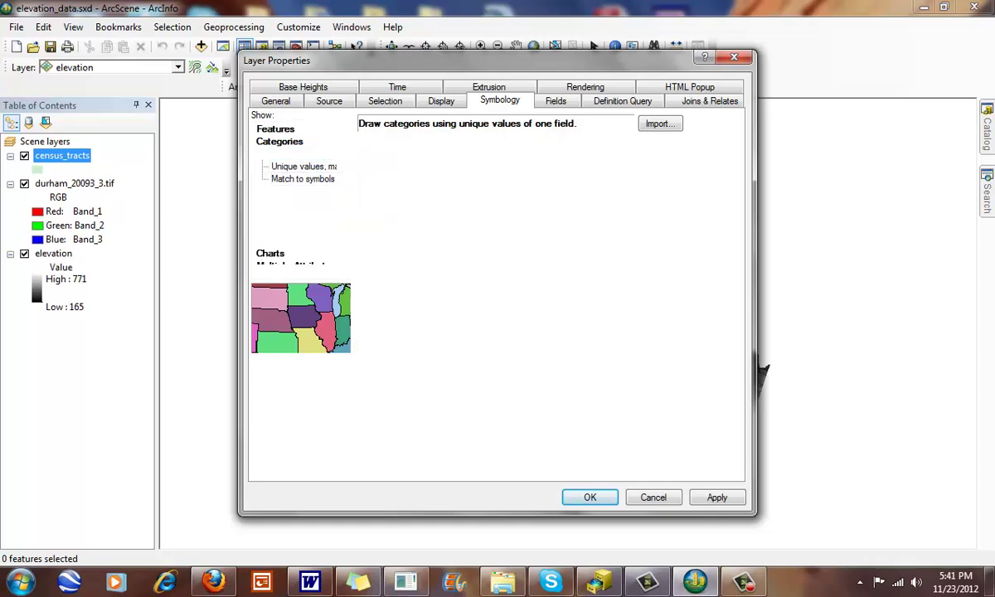
click(525, 156)
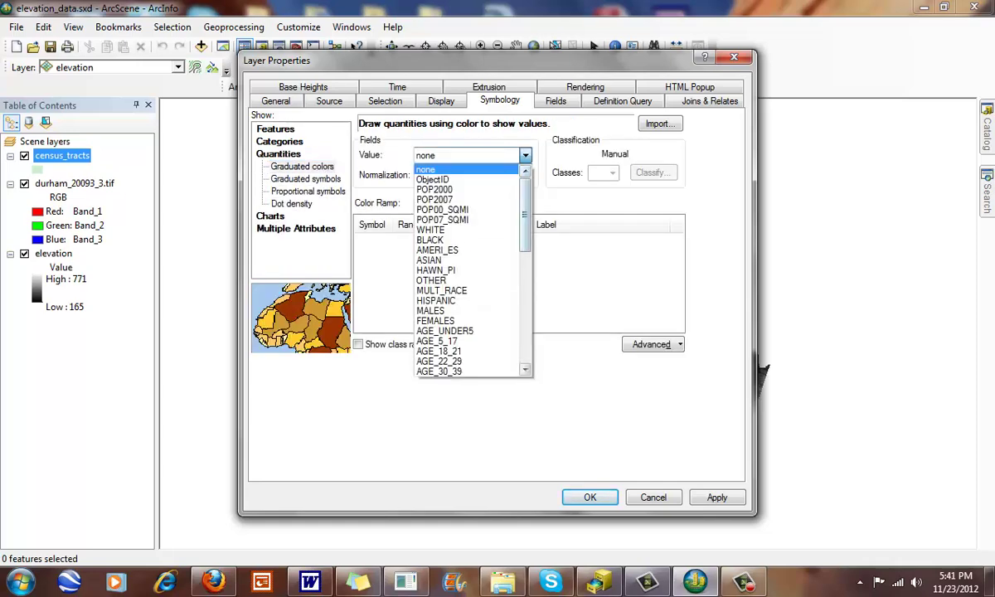
drag(524, 214, 525, 326)
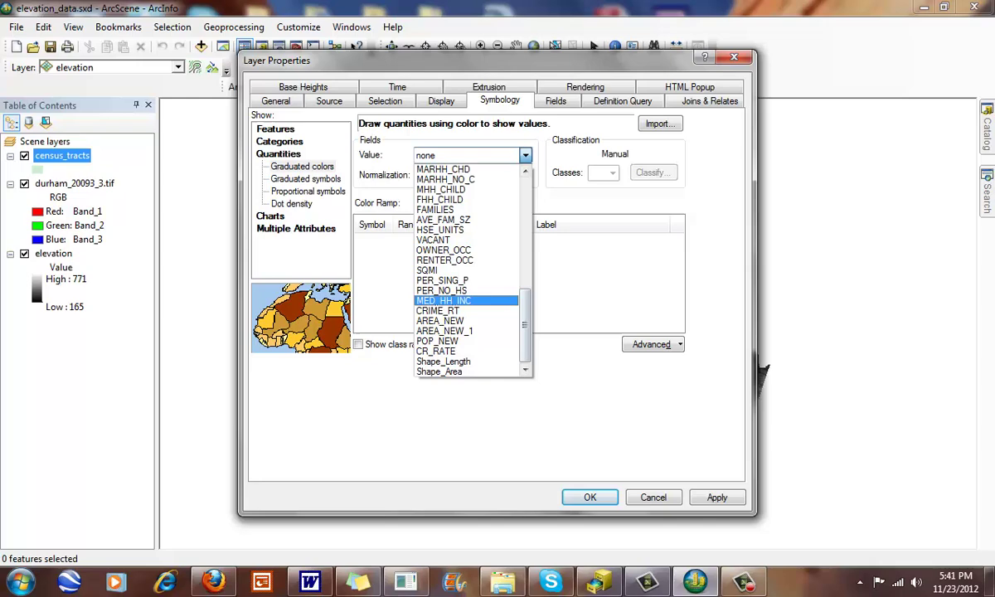
click(444, 301)
Apply the light-green to dark-olive color ramp to the census_tracts income classes and accept the layer properties.
click(526, 203)
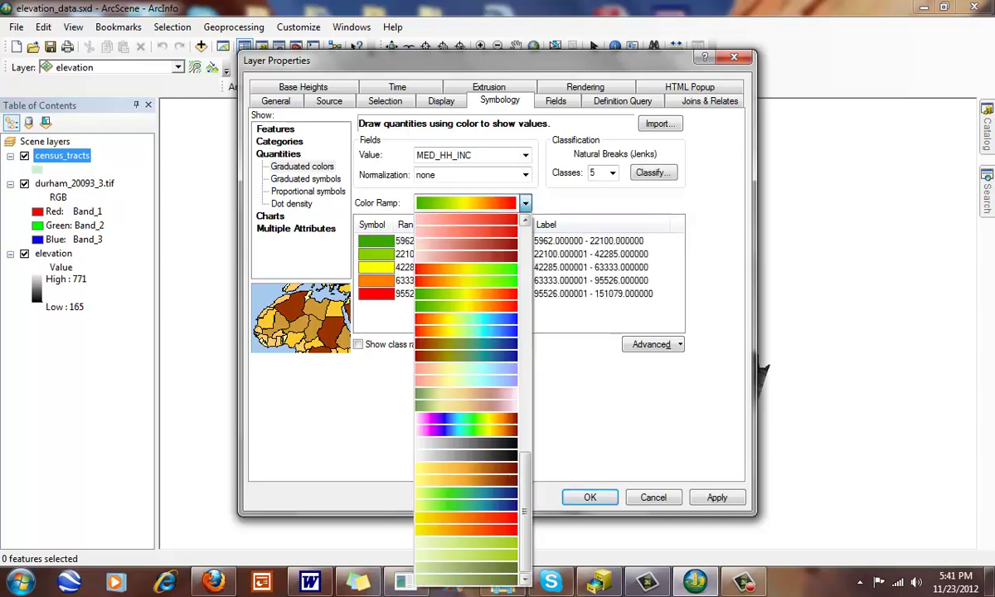
key(Down)
key(Down)
key(Down)
key(Down)
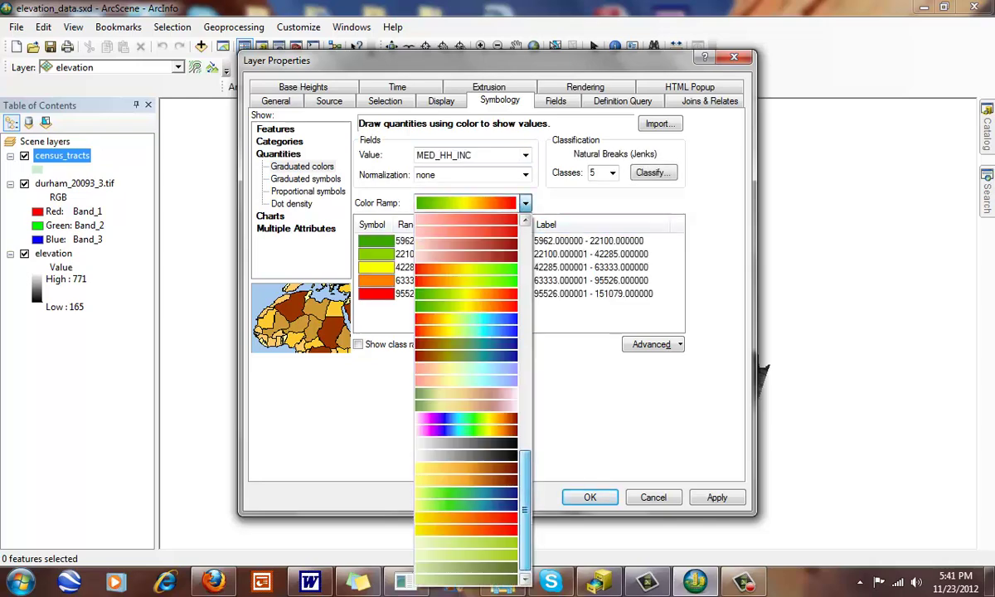
key(Return)
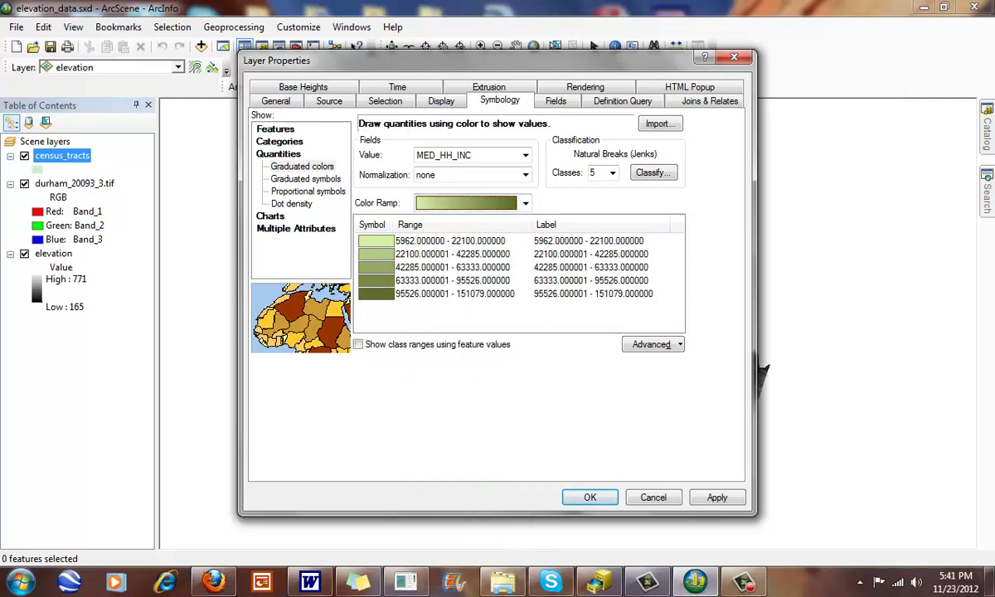
key(Return)
Turn on feature extrusion in the census_tracts layer's properties.
drag(514, 315, 554, 373)
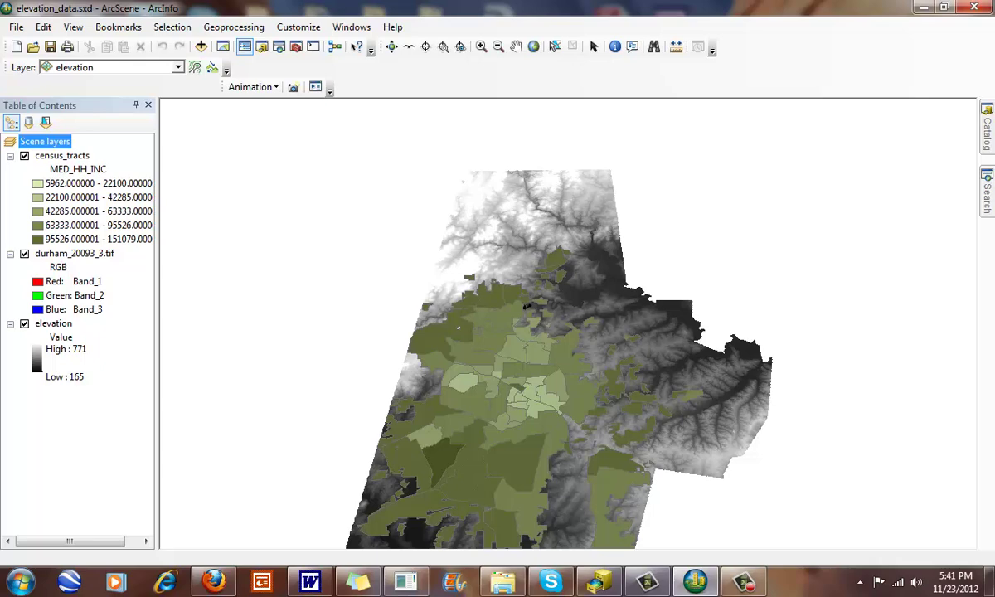
click(516, 46)
mouse_move(521, 364)
mouse_down()
mouse_move(514, 286)
mouse_move(516, 348)
mouse_up()
click(391, 47)
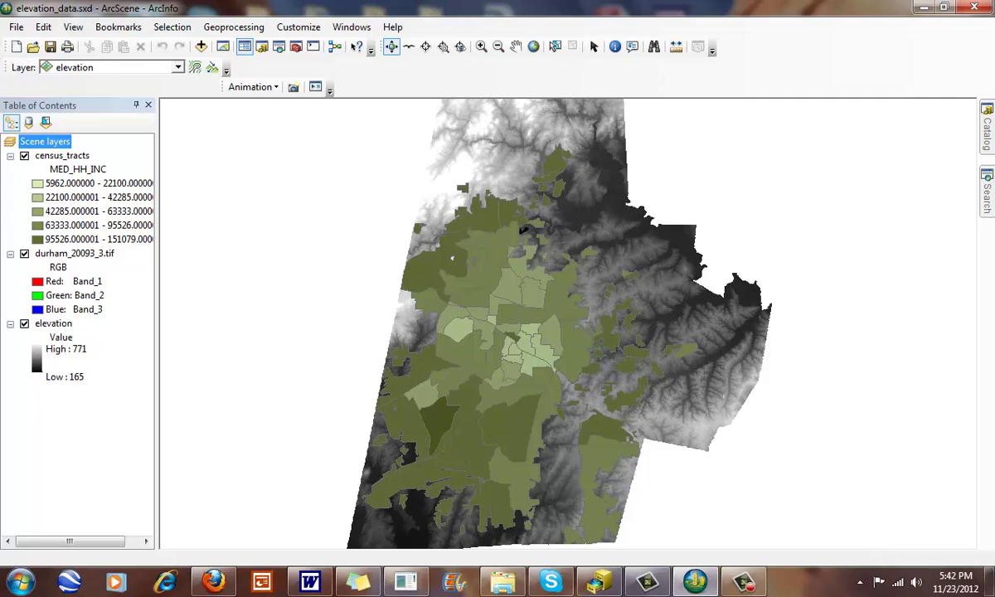
double_click(62, 155)
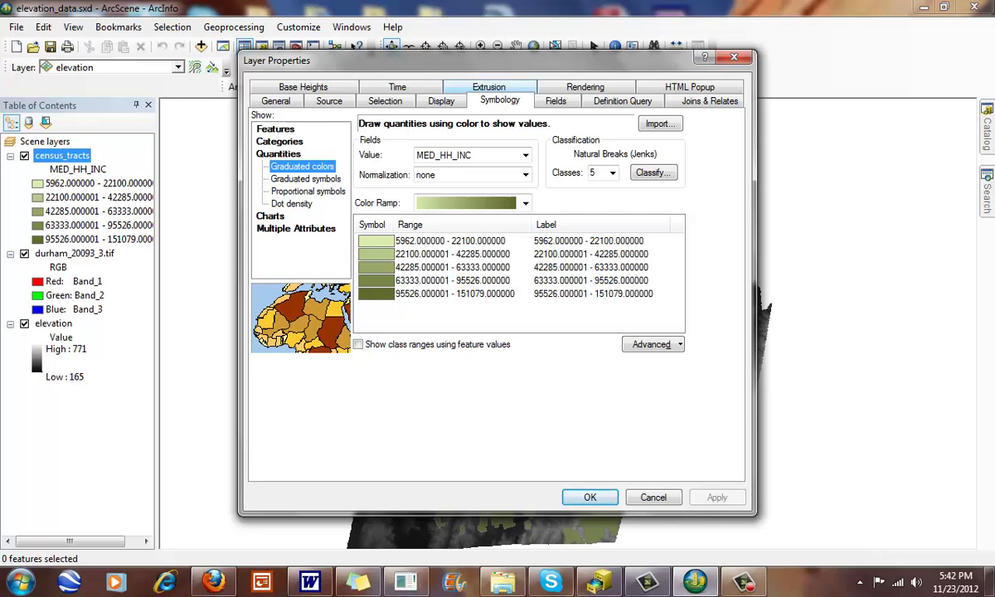
click(489, 87)
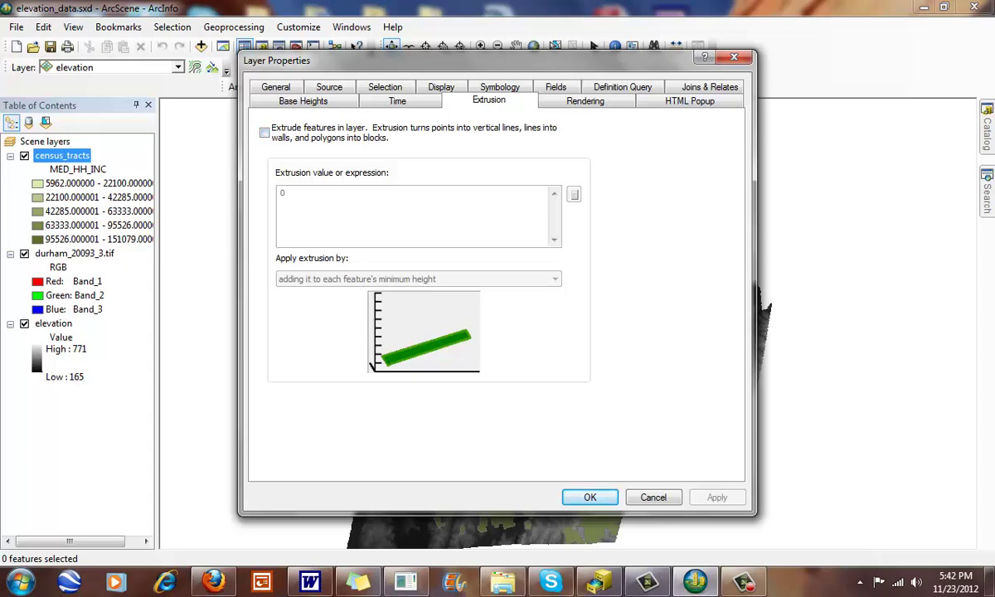
drag(497, 60, 129, 42)
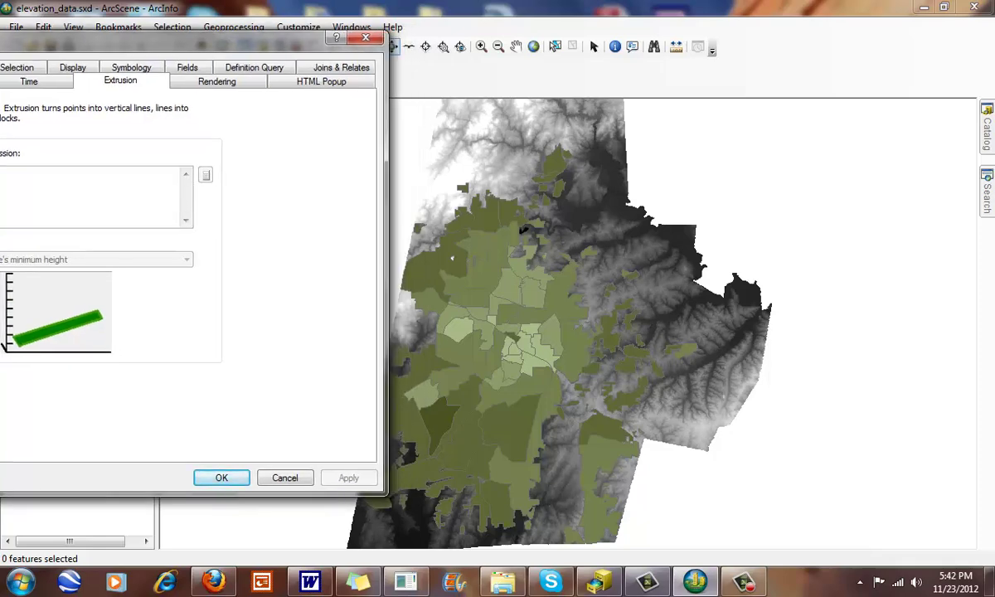
drag(129, 39, 122, 38)
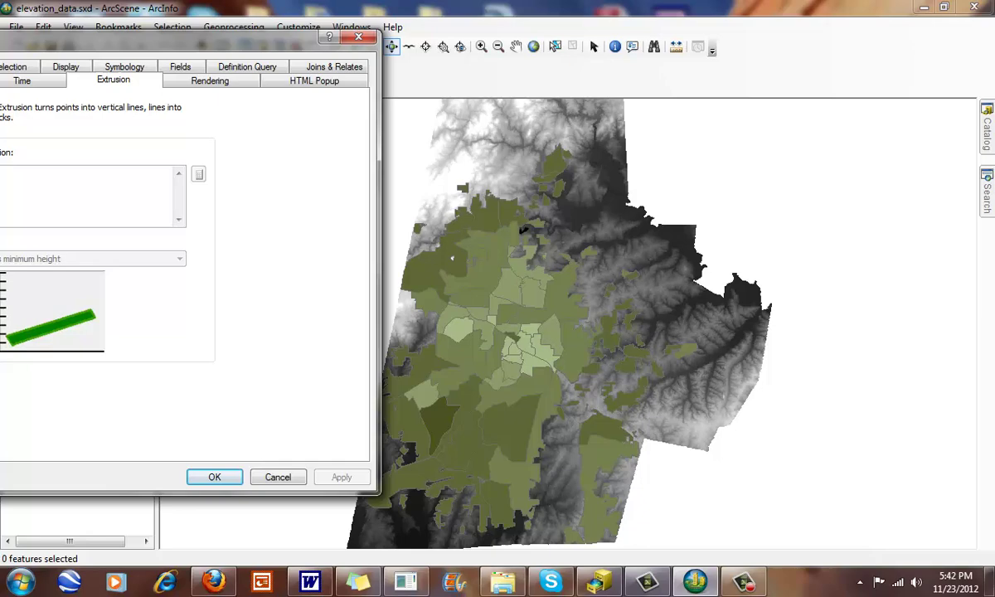
drag(137, 38, 299, 10)
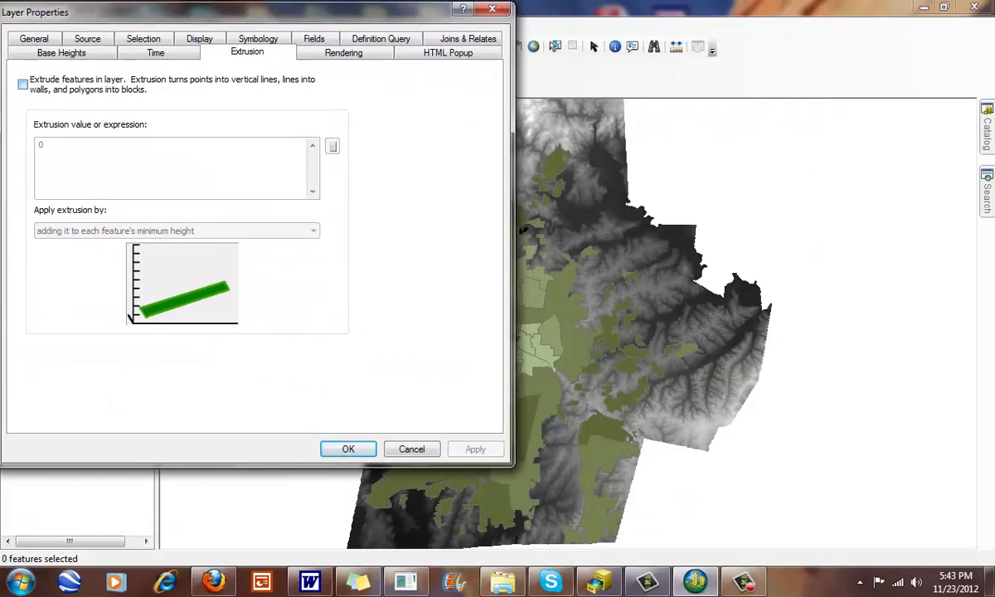
click(23, 85)
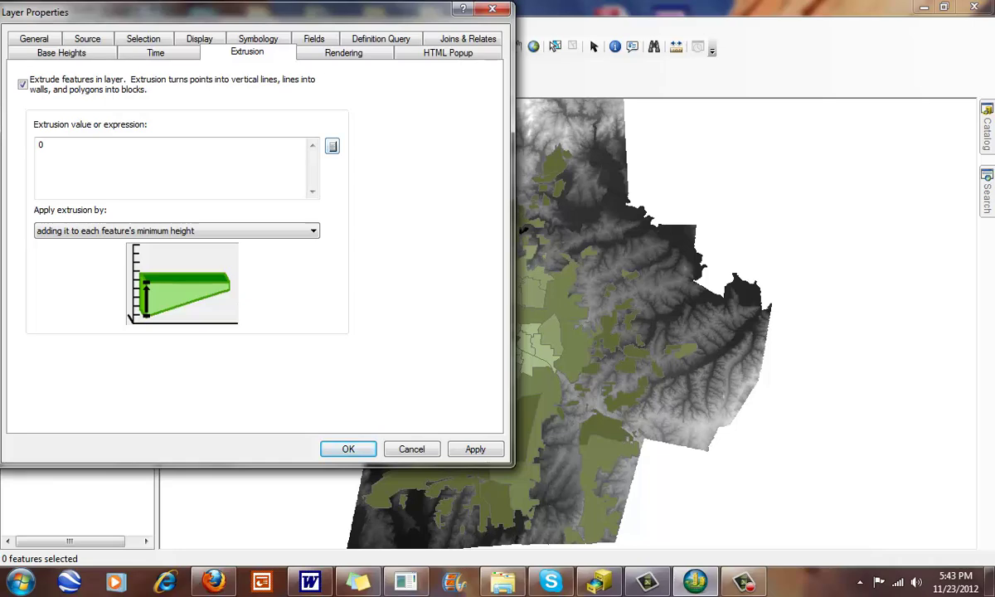
Build the extrusion expression [MED_HH_INC] for the census_tracts layer and apply it to the scene.
click(332, 145)
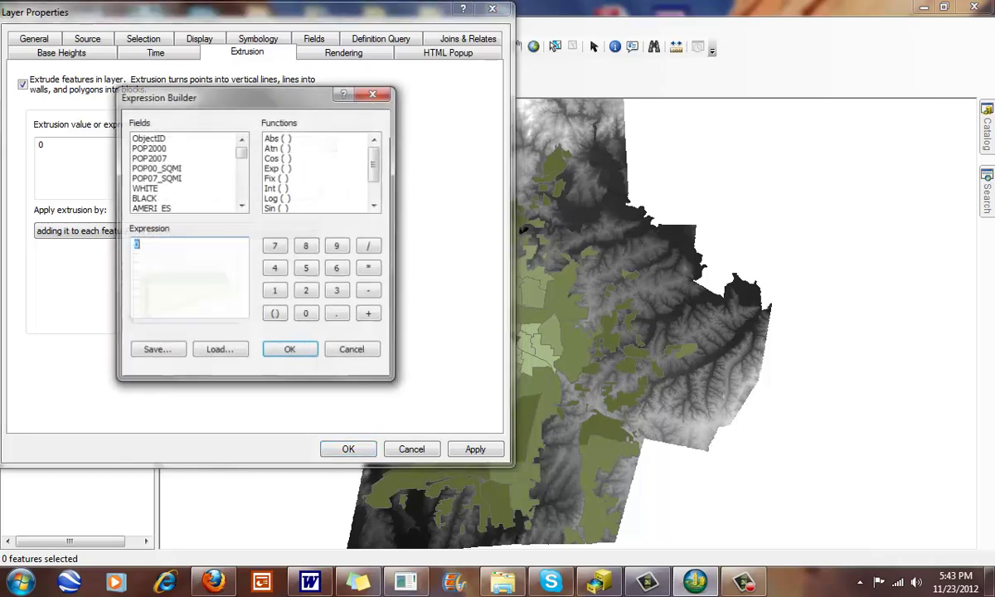
drag(241, 153, 241, 188)
double_click(156, 168)
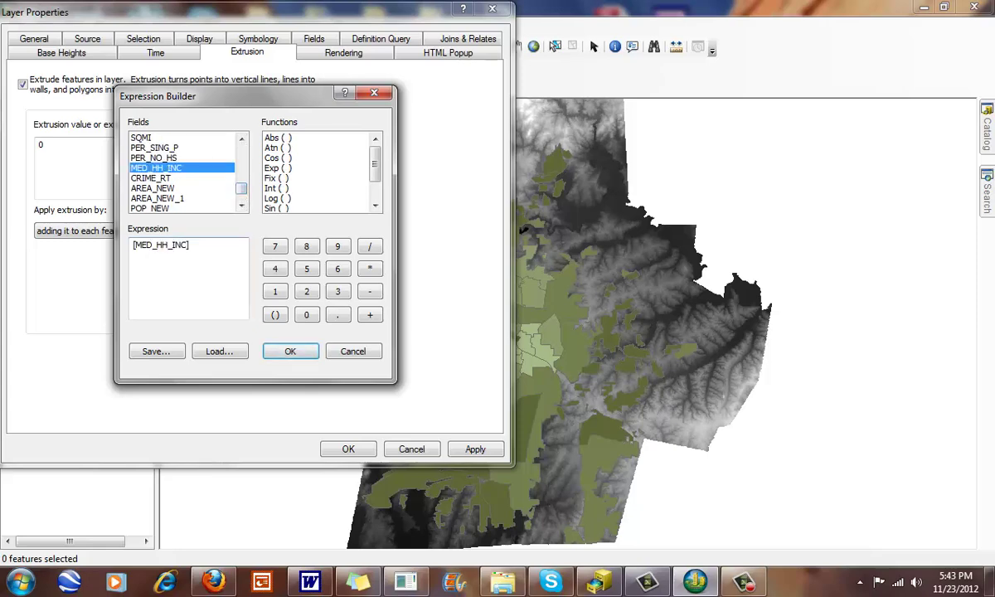
click(290, 351)
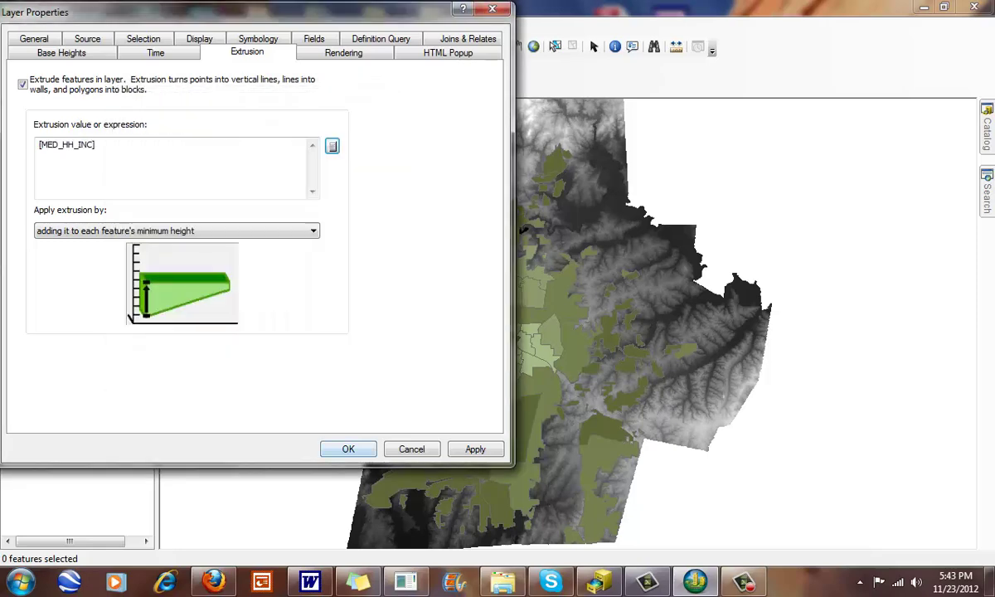
key(Return)
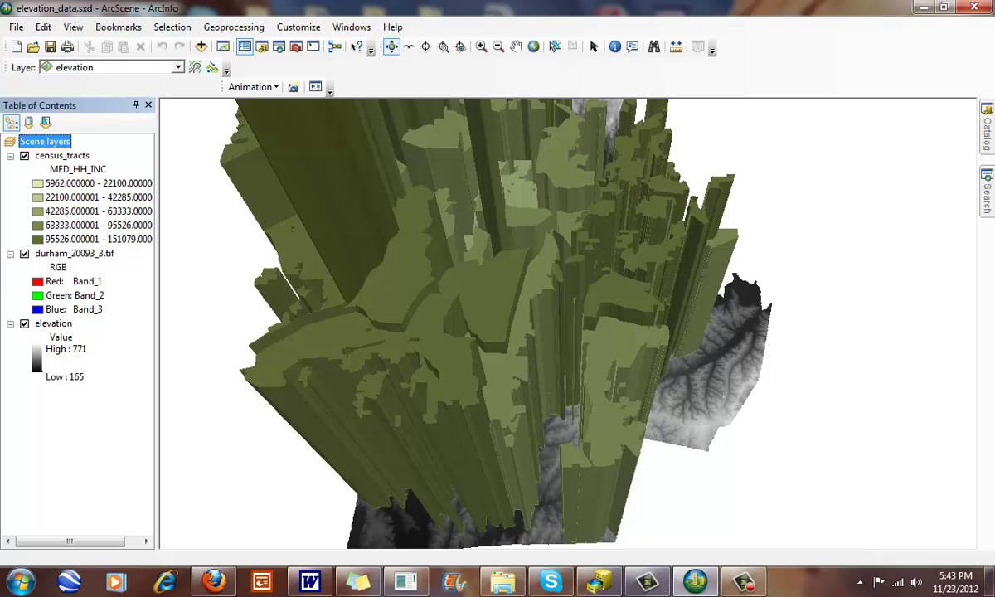
Scale down the census_tracts extrusion by setting its expression to [MED_HH_INC]/100, and view the scene at an angle.
mouse_move(530, 298)
mouse_down()
mouse_move(530, 398)
mouse_move(531, 286)
mouse_up()
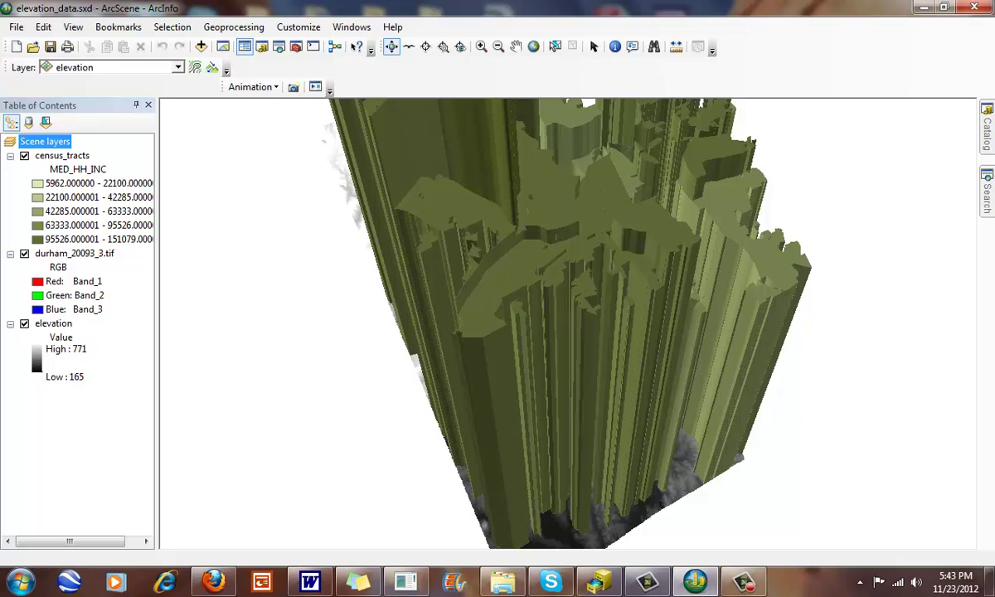
double_click(62, 156)
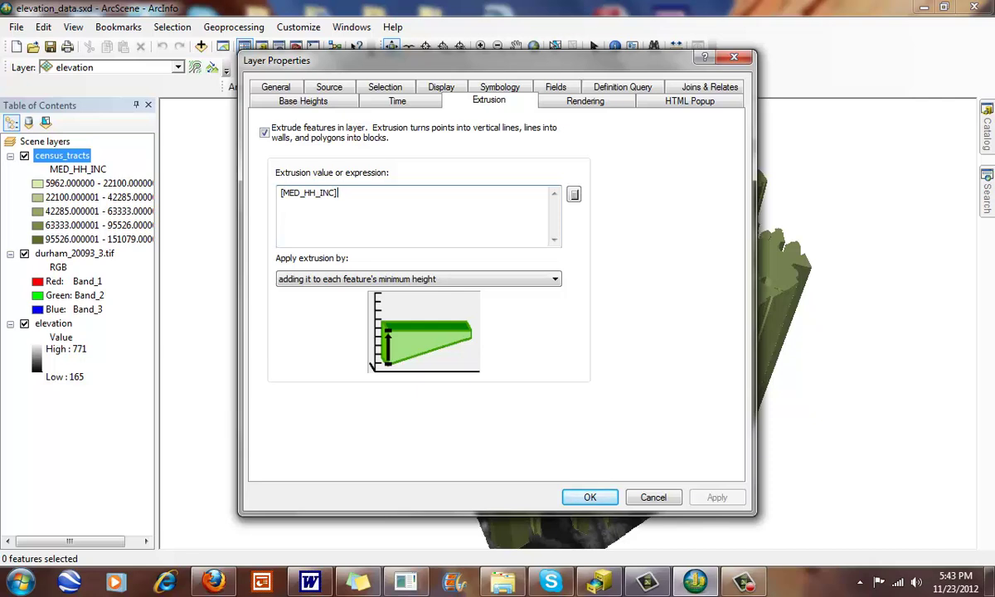
text(/100)
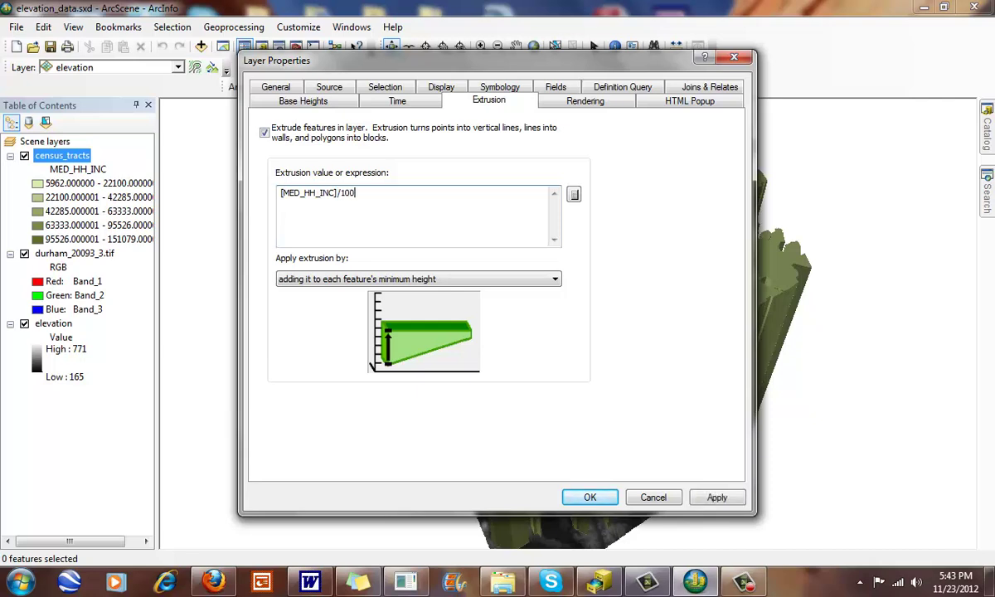
key(Return)
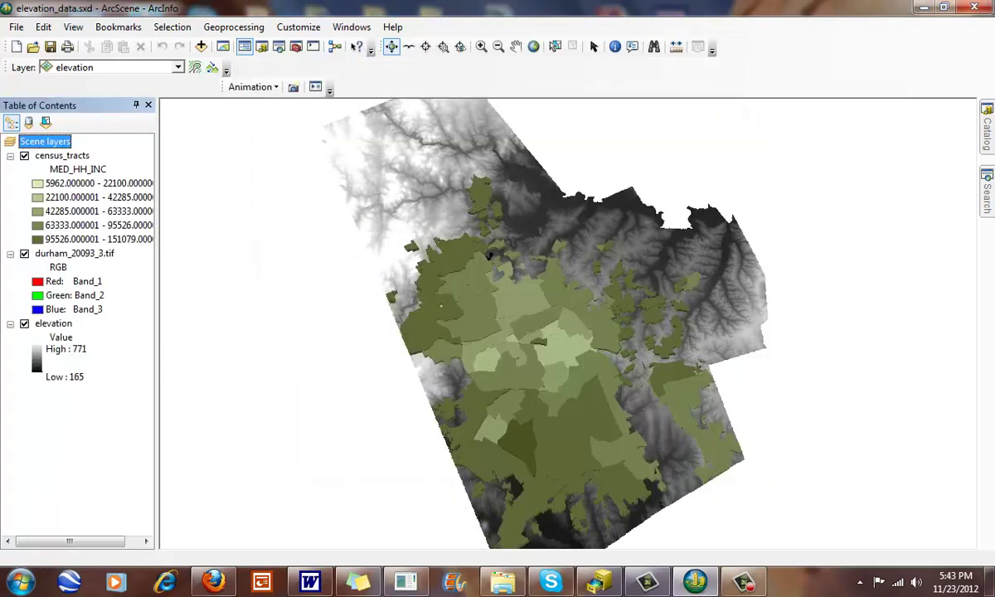
drag(506, 364, 479, 323)
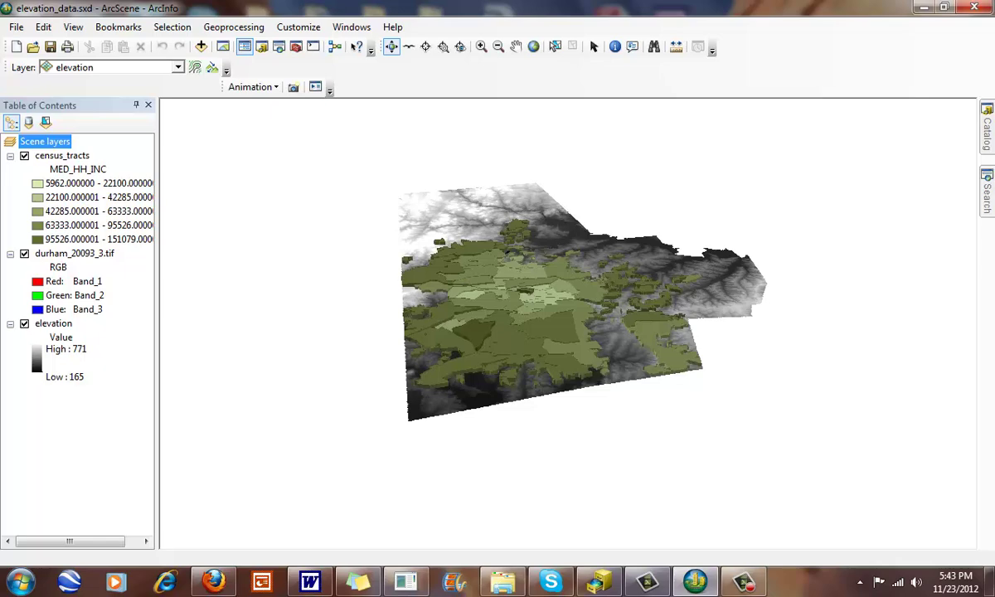
Increase the census_tracts extrusion by changing its expression to [MED_HH_INC]/10.
drag(363, 192, 710, 438)
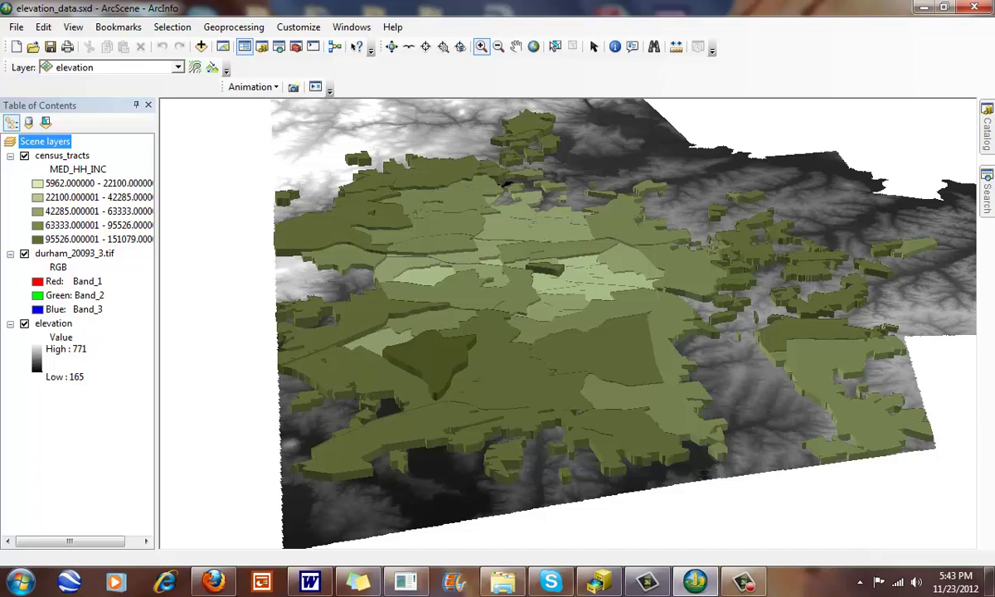
double_click(62, 156)
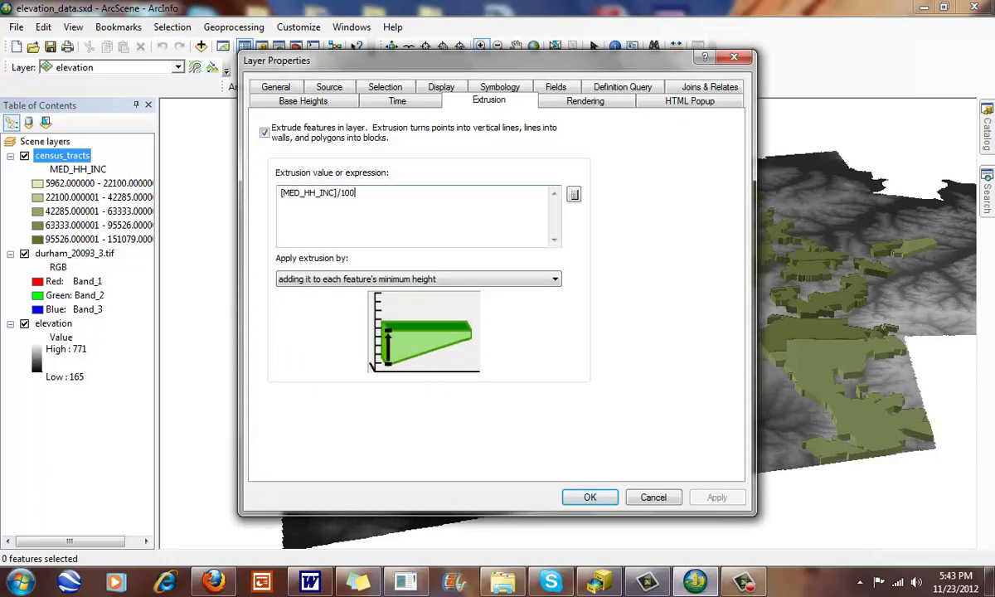
key(BackSpace)
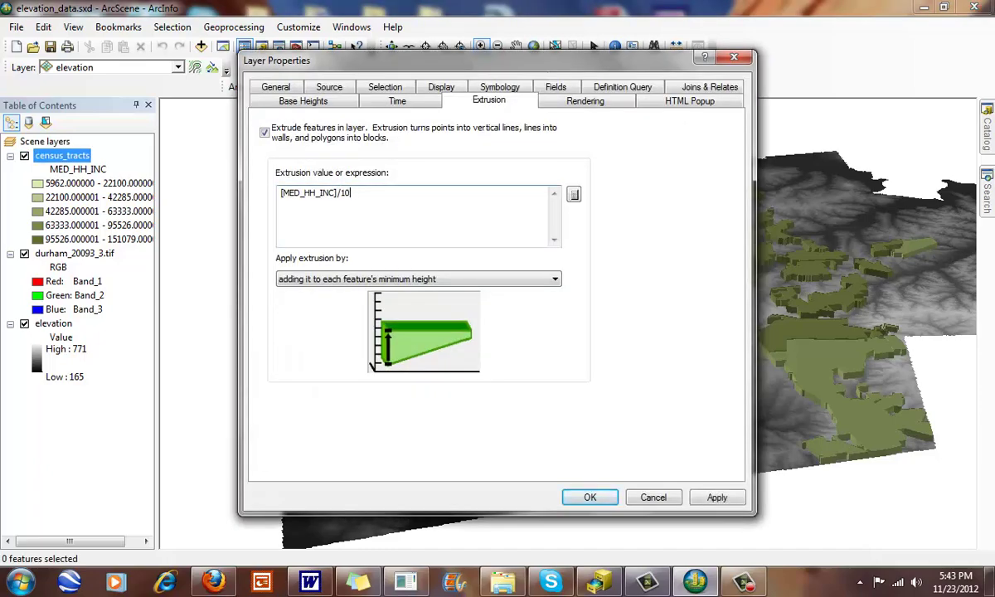
key(Return)
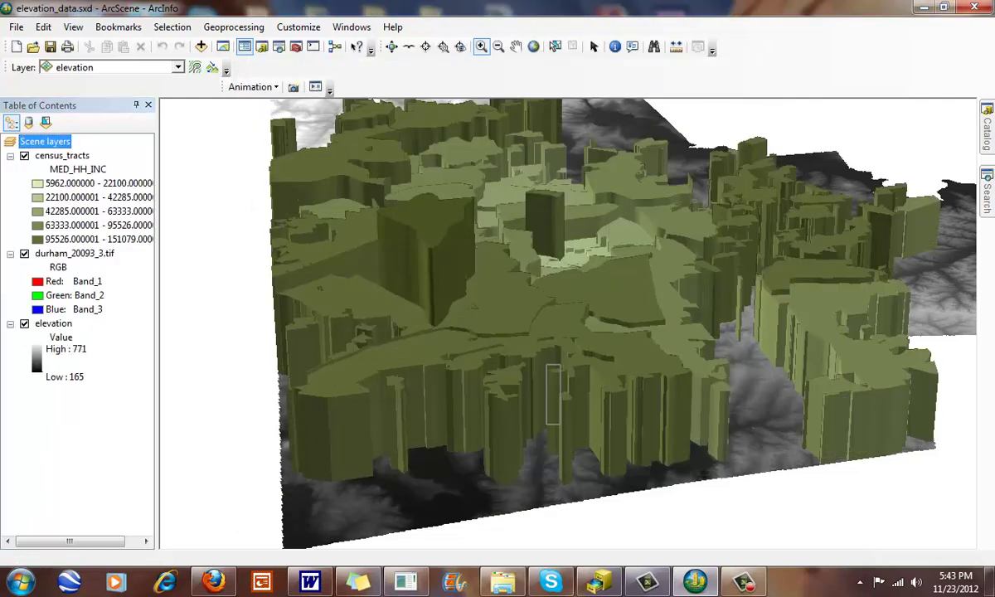
Examine the extruded census tracts up close, from a distance and from another angle over the elevation surface.
drag(546, 364, 755, 514)
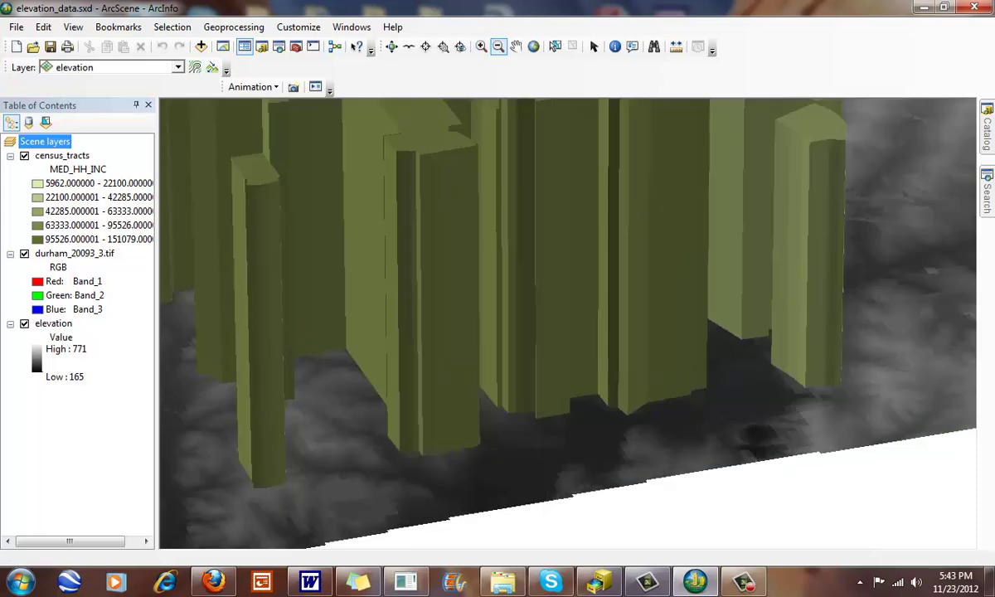
drag(340, 167, 715, 514)
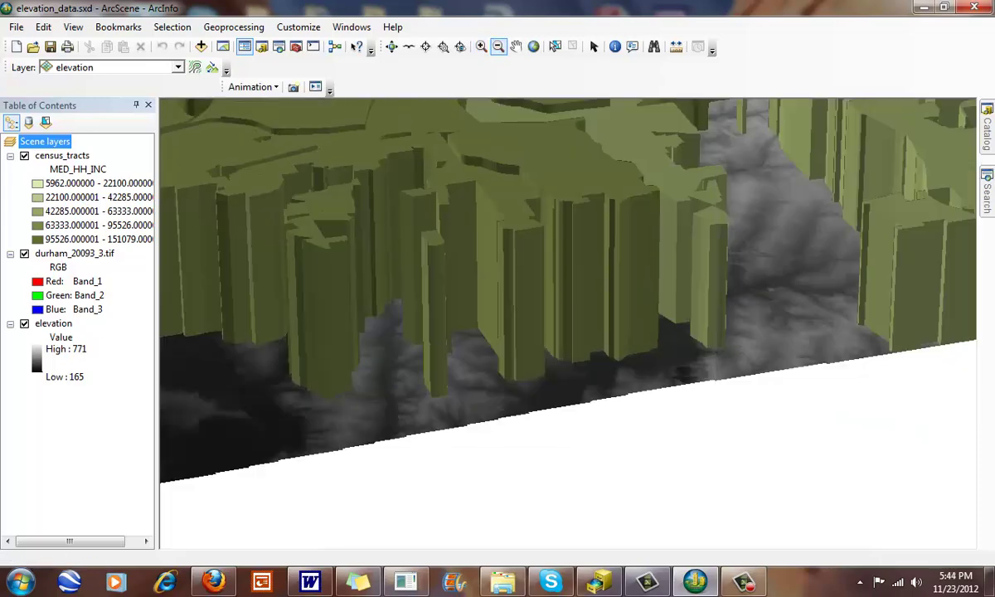
drag(381, 208, 531, 332)
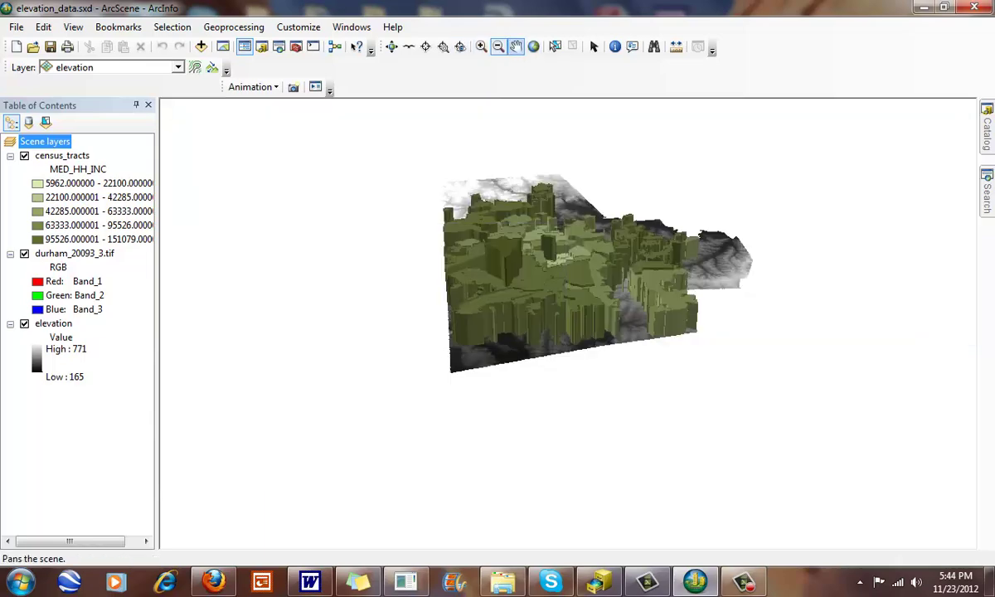
click(515, 47)
drag(539, 257, 520, 319)
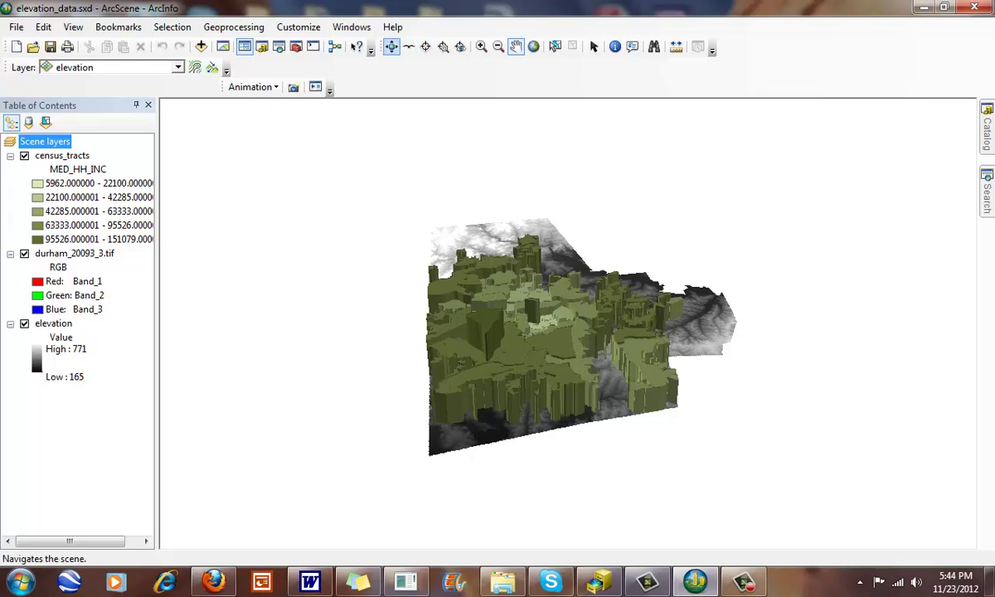
click(391, 46)
drag(539, 282, 446, 250)
drag(586, 328, 589, 386)
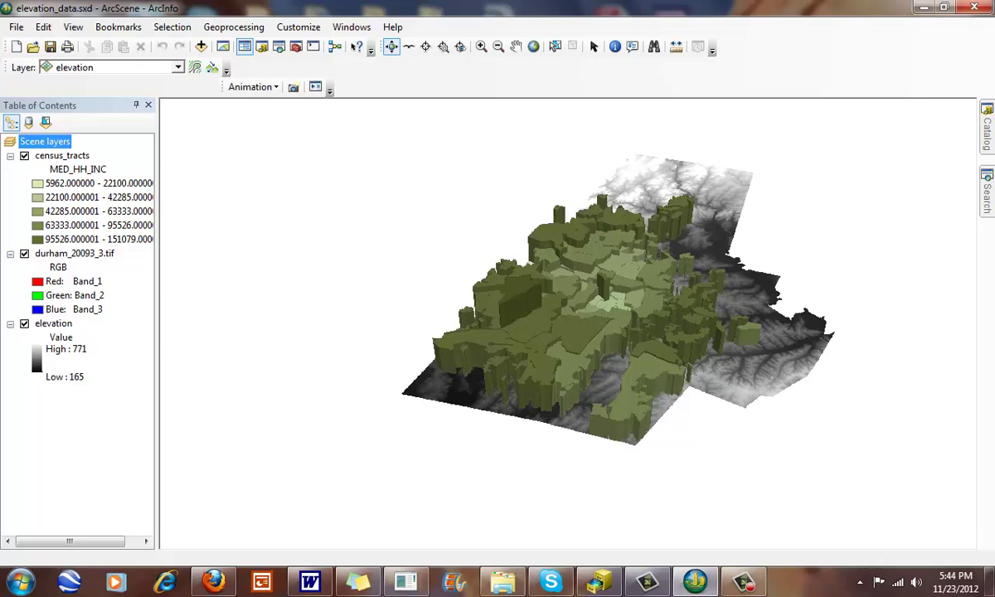
click(480, 46)
drag(416, 160, 777, 507)
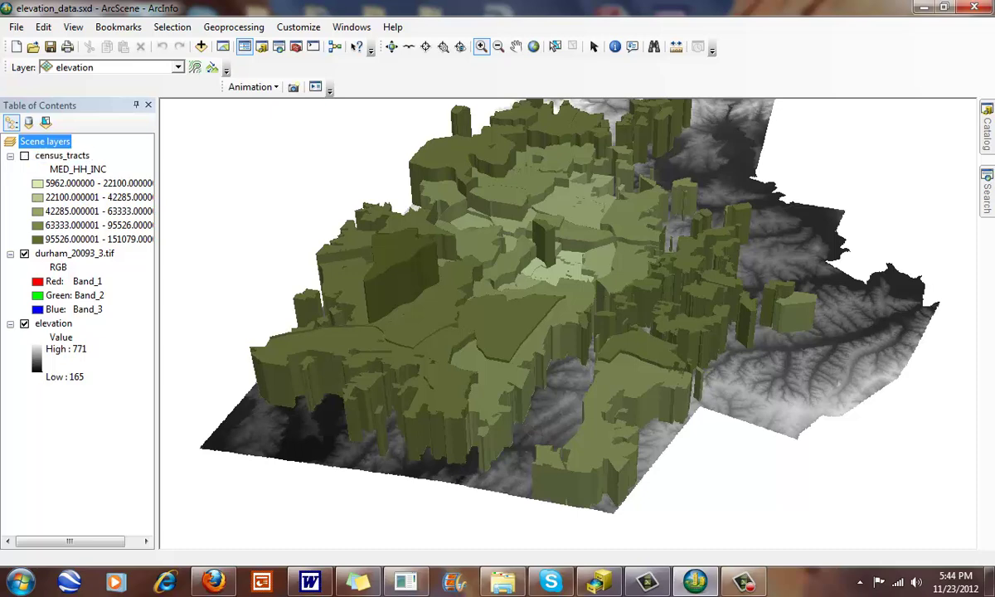
Hide the census_tracts and durham_20093_3.tif layers, and dismiss the Windows color scheme message.
click(24, 155)
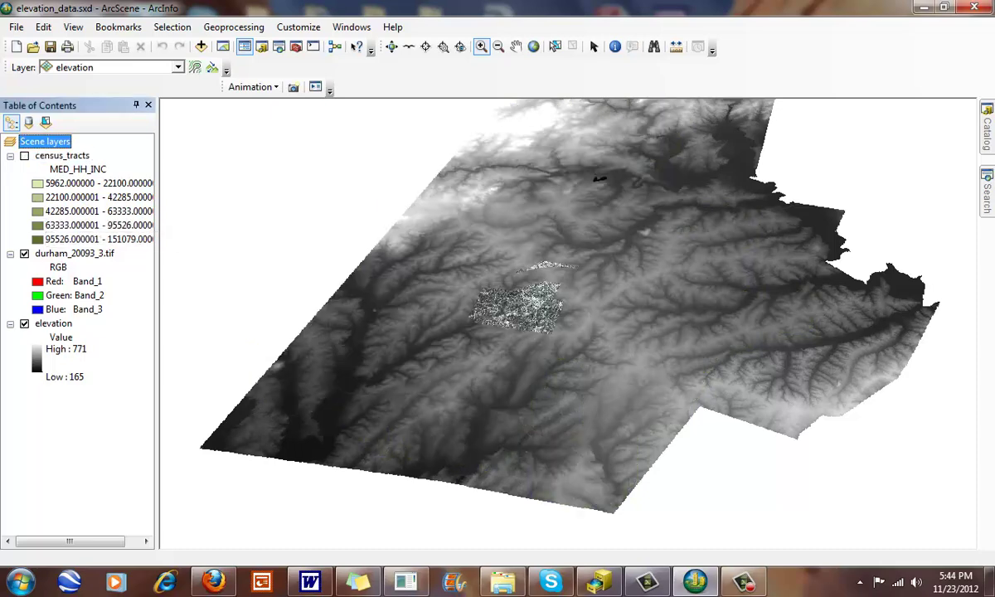
click(24, 252)
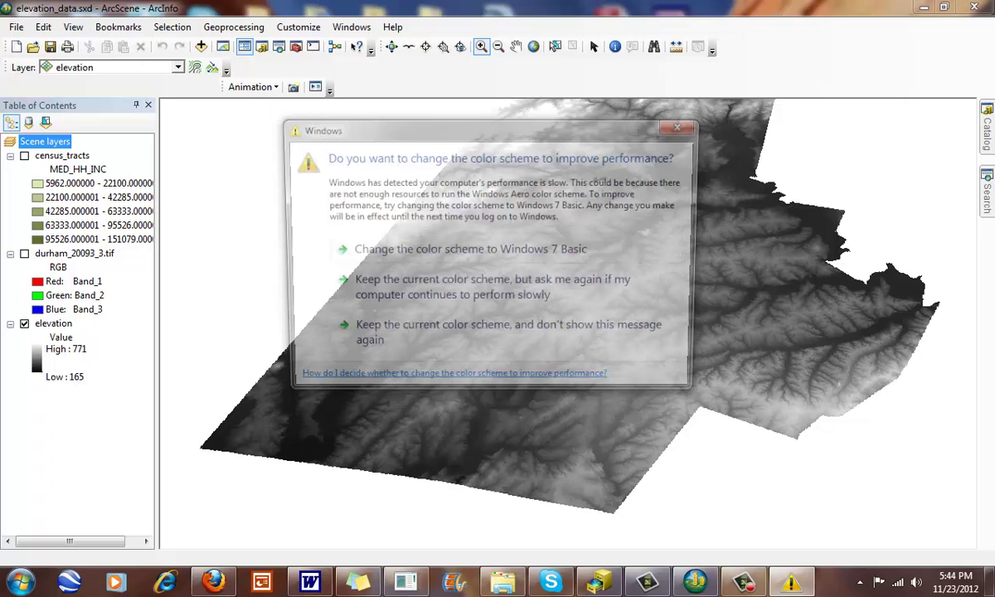
key(Escape)
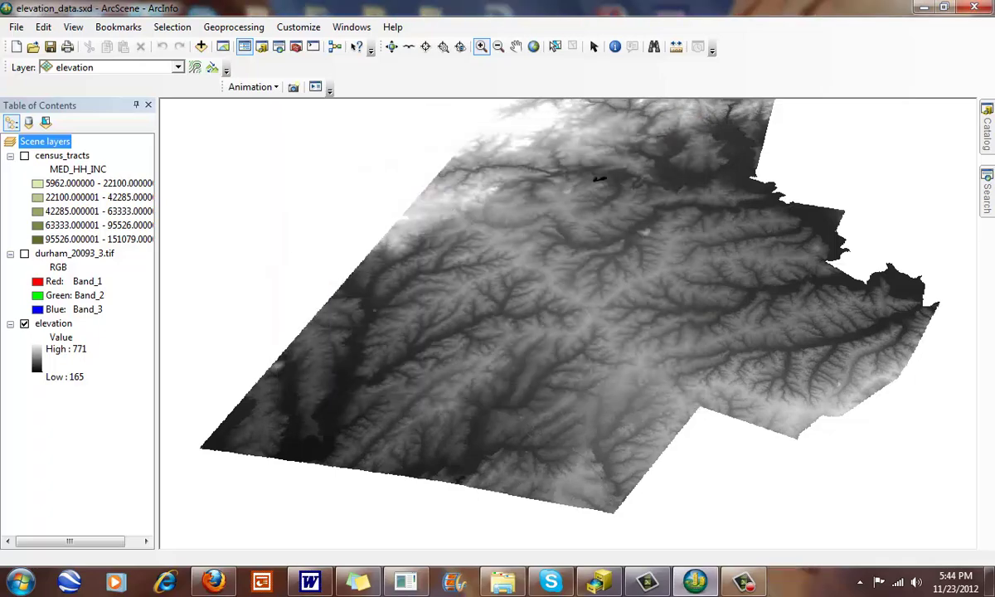
Set the elevation layer's base heights to float on a custom surface, keeping the offered elevation raster path.
click(516, 47)
drag(563, 302, 587, 334)
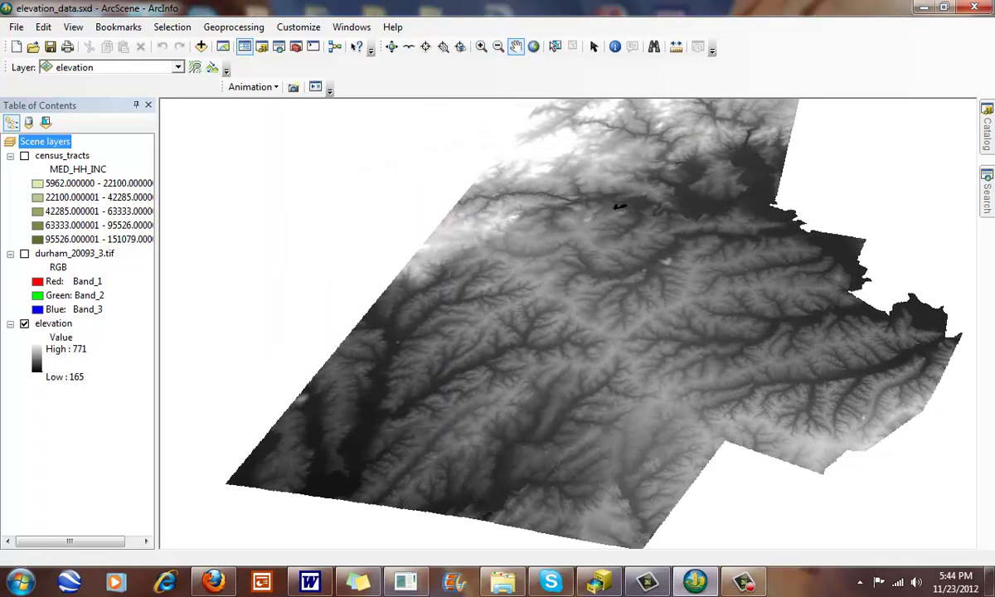
click(533, 47)
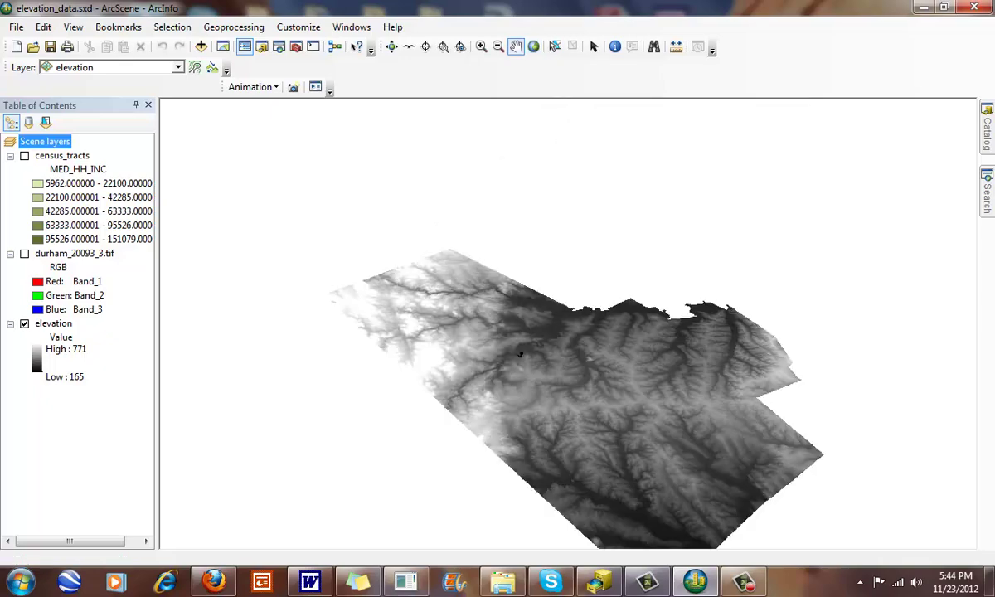
click(391, 46)
drag(572, 331, 414, 294)
double_click(53, 324)
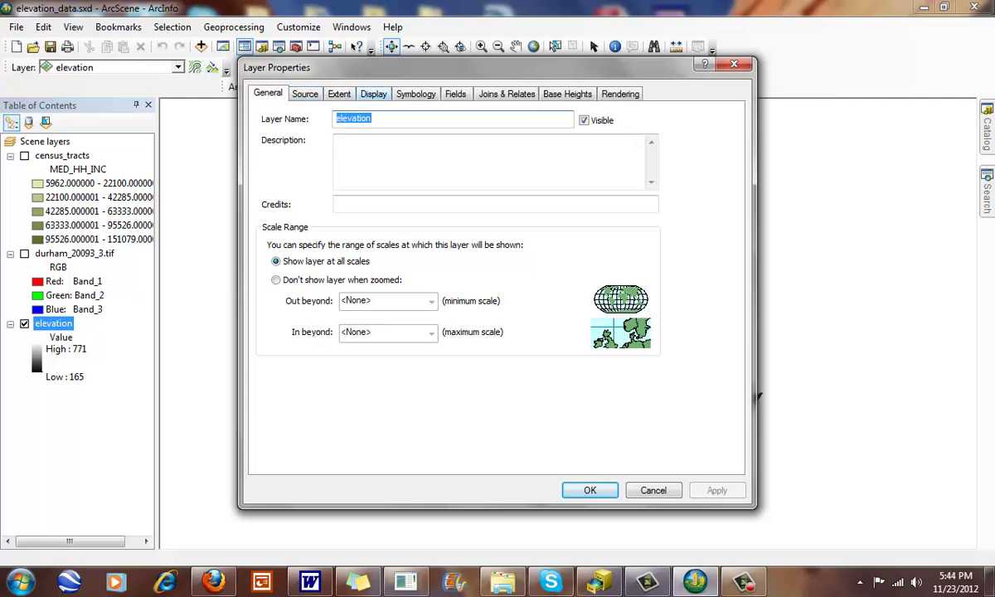
click(567, 93)
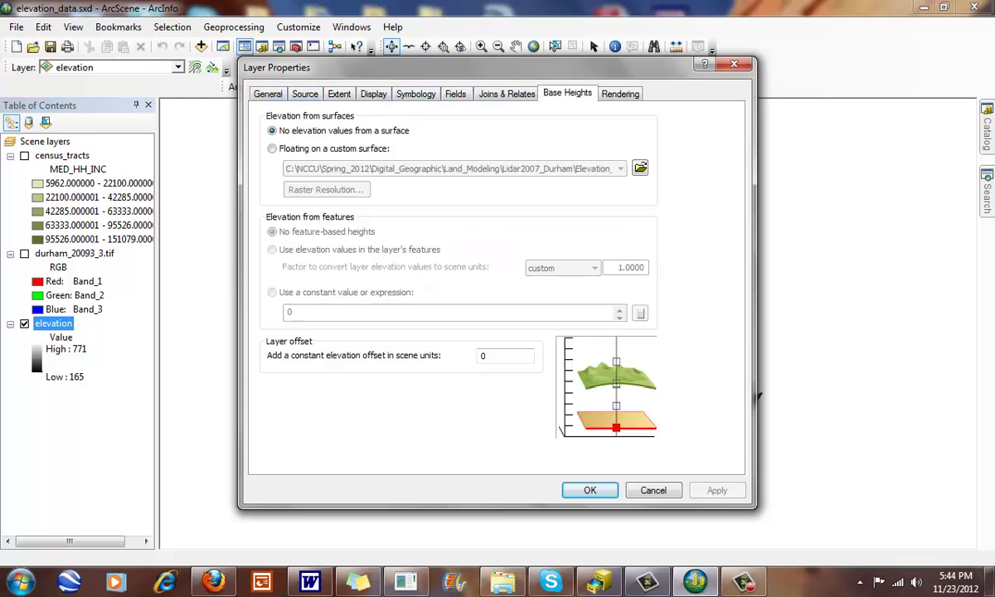
click(272, 149)
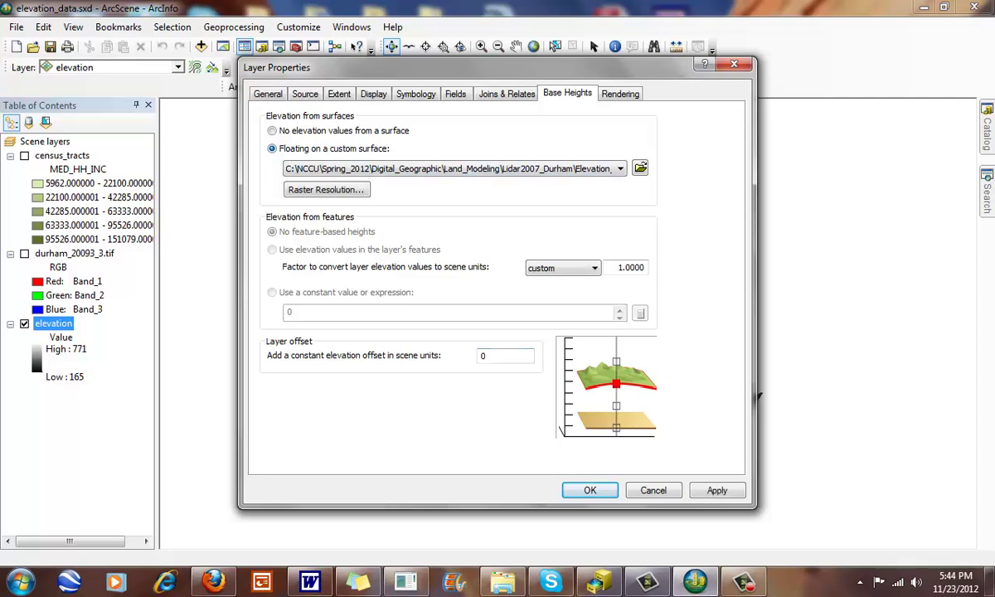
click(589, 489)
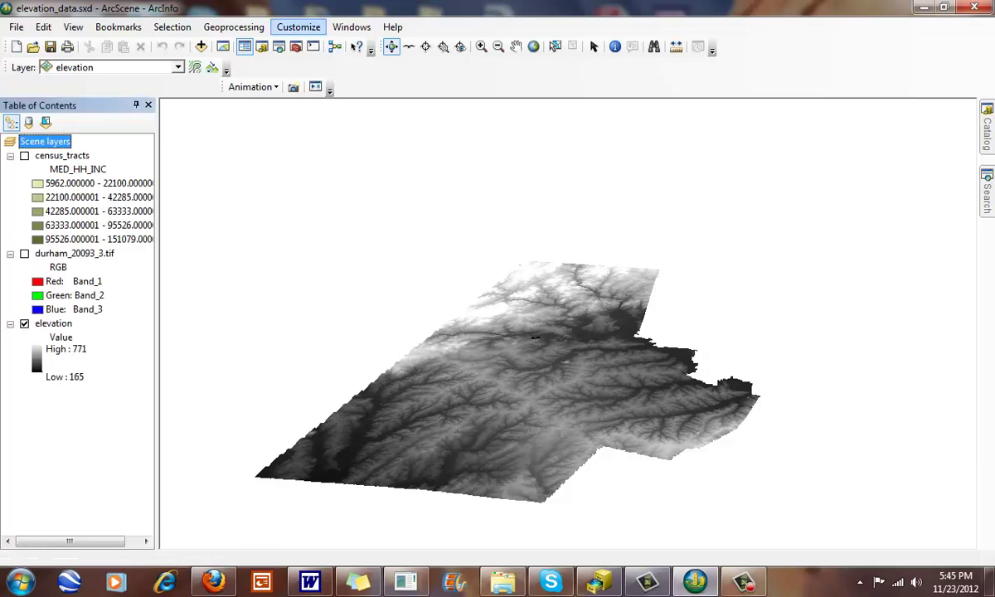
Set the elevation layer's custom factor for converting elevation values to scene units to 4.
click(481, 46)
drag(364, 317, 561, 485)
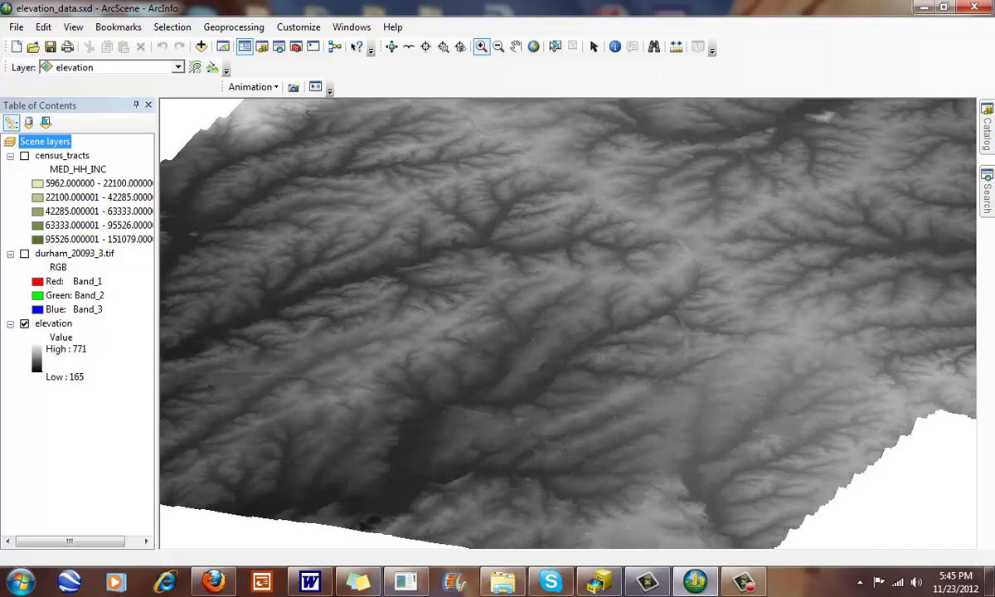
double_click(53, 323)
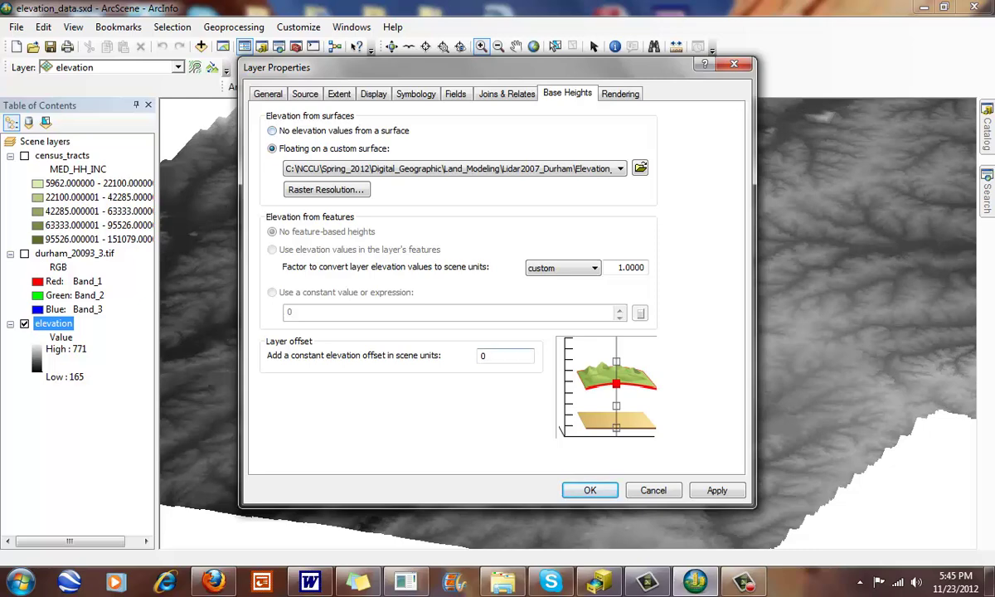
click(593, 268)
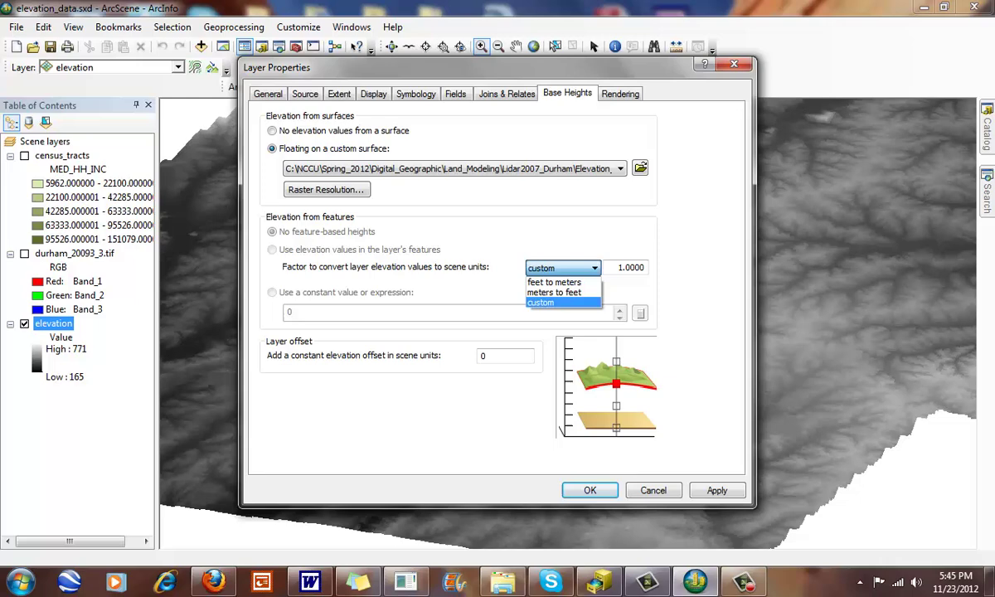
click(563, 302)
double_click(630, 268)
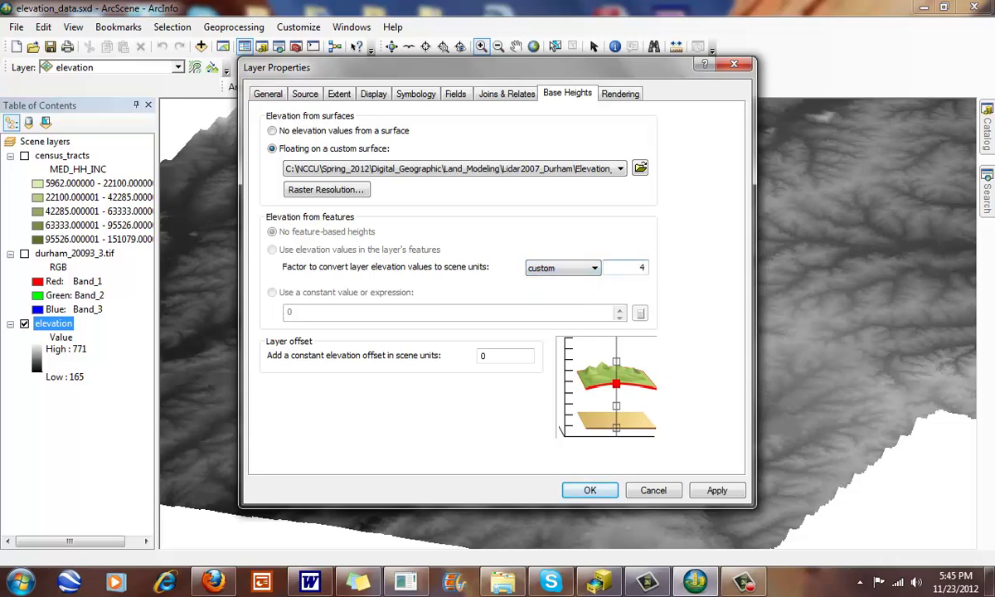
key(Return)
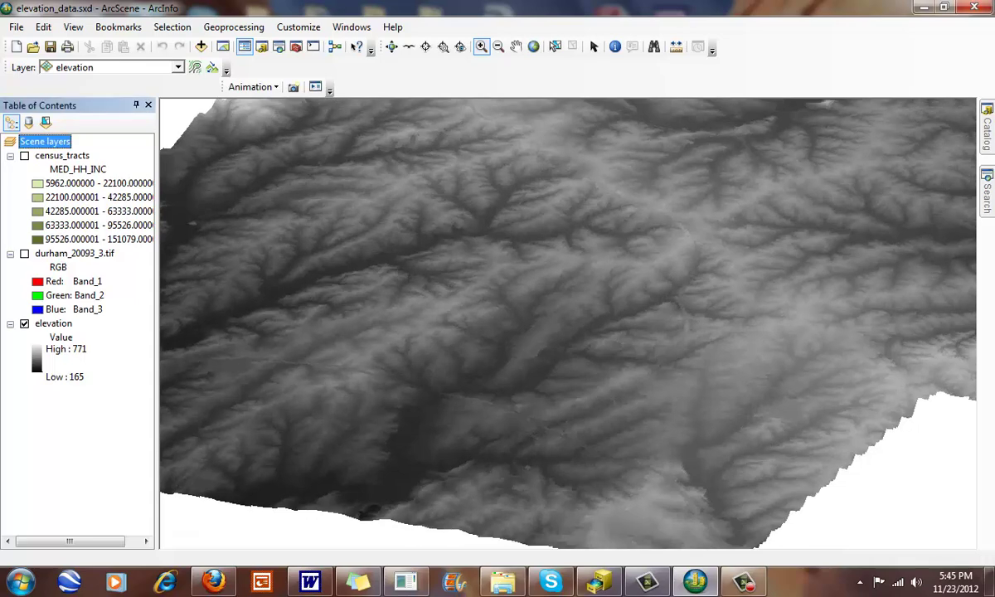
Exaggerate the elevation layer's relief further by setting its custom conversion factor to 10.
drag(748, 451, 195, 101)
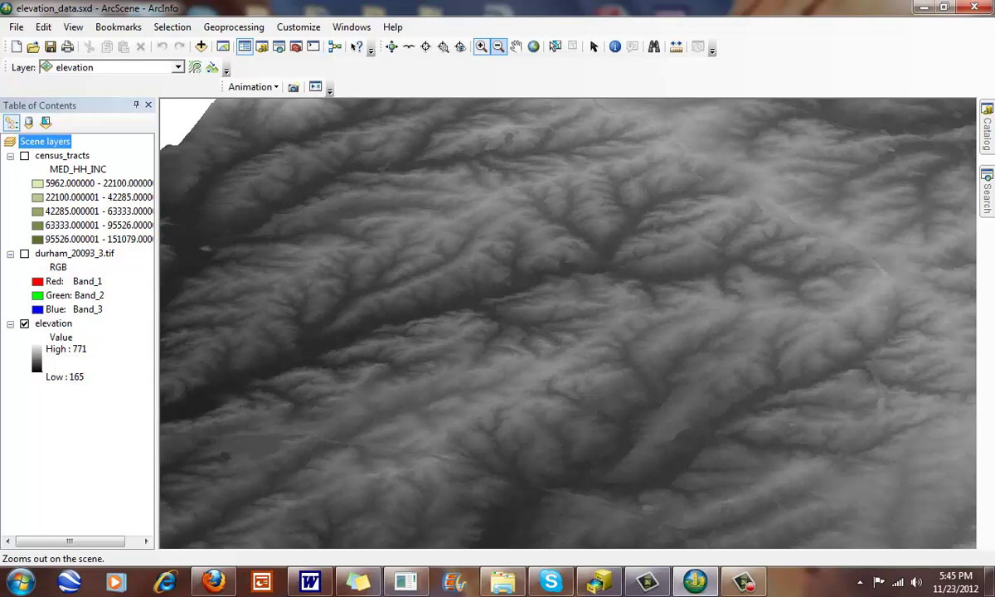
click(498, 46)
drag(517, 395, 700, 522)
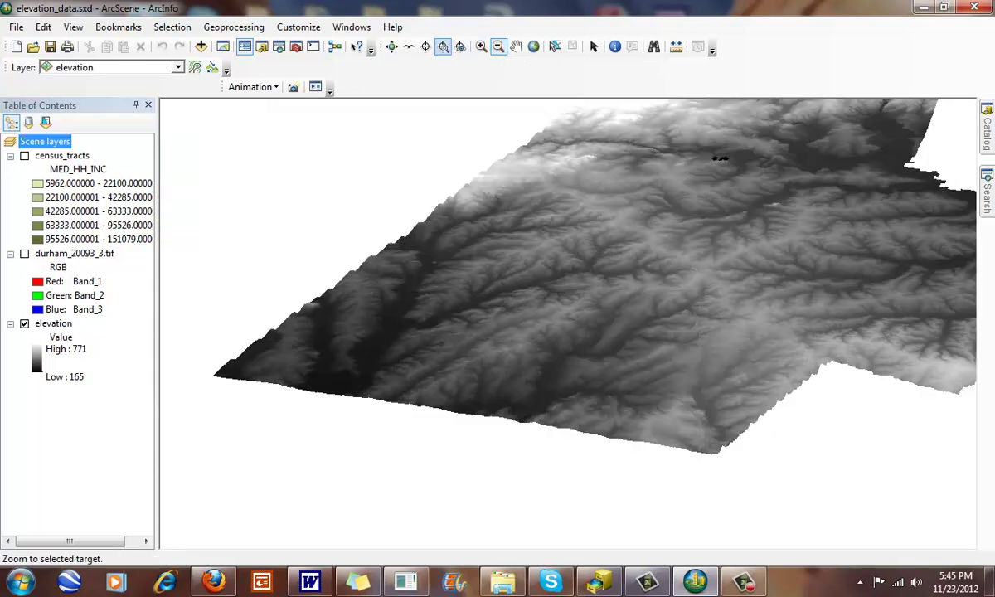
click(391, 46)
mouse_move(548, 332)
mouse_down()
mouse_move(547, 203)
mouse_move(547, 344)
mouse_up()
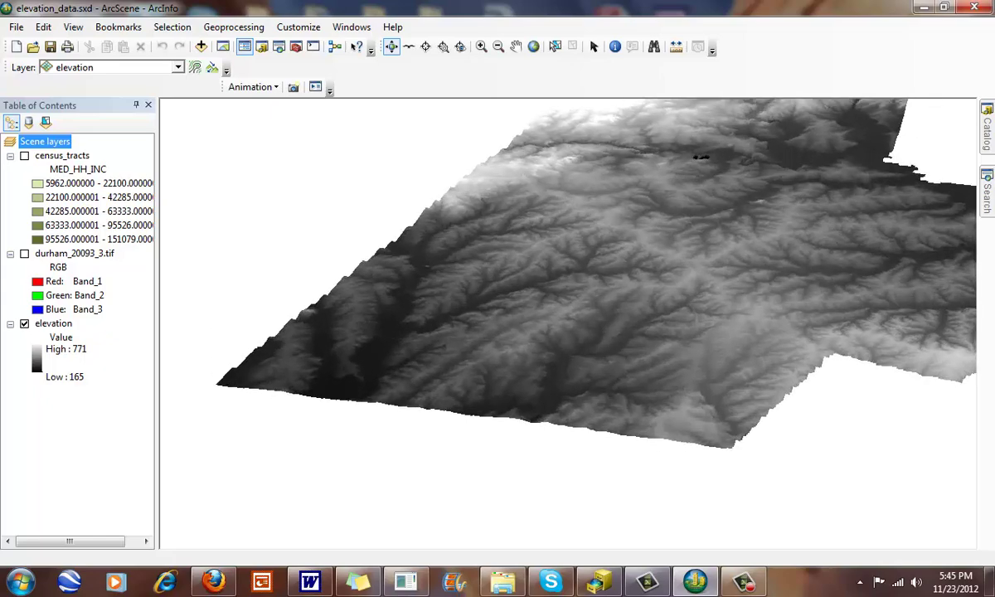
double_click(53, 324)
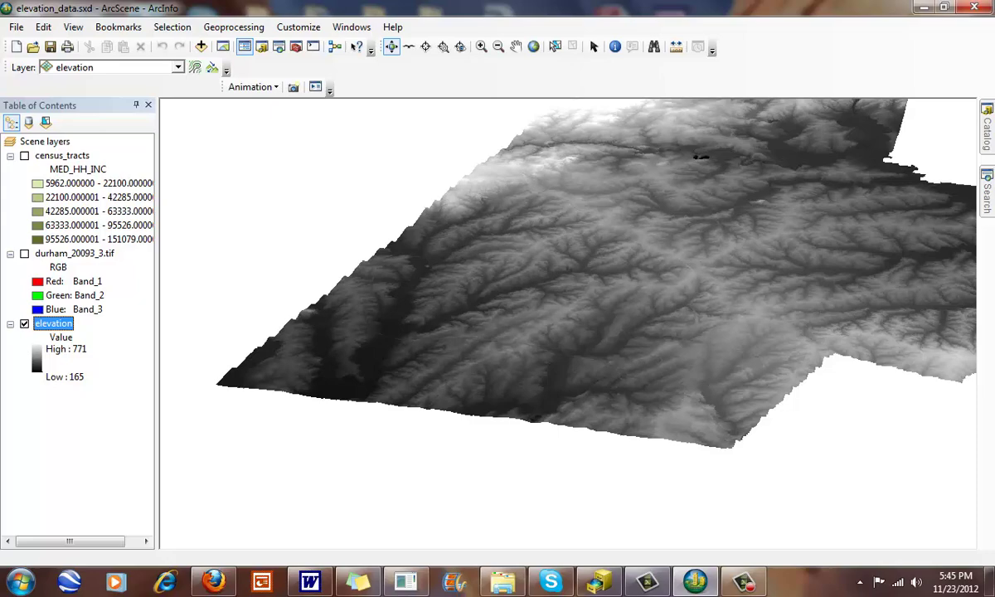
double_click(631, 267)
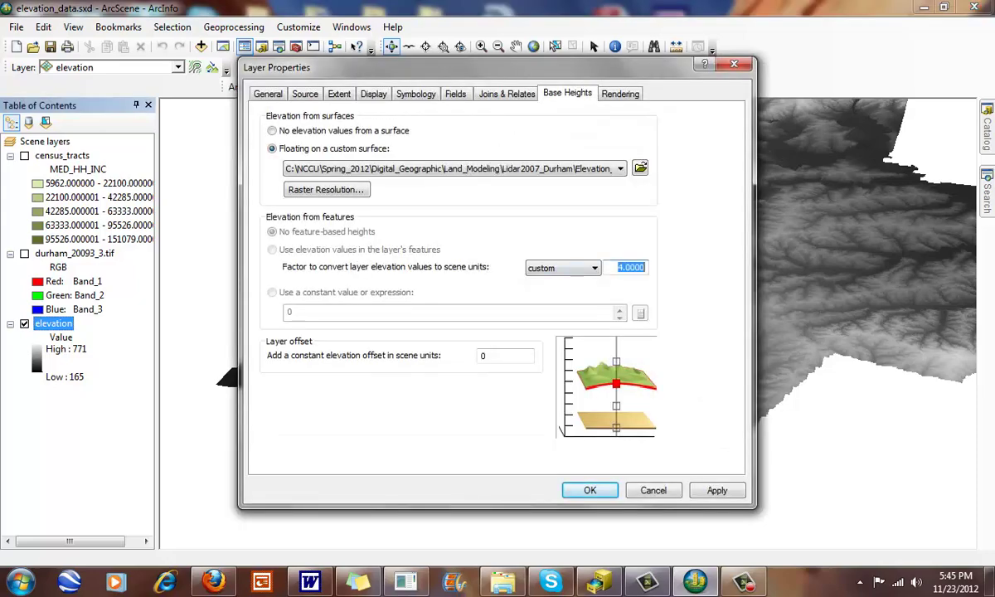
text(10)
key(Return)
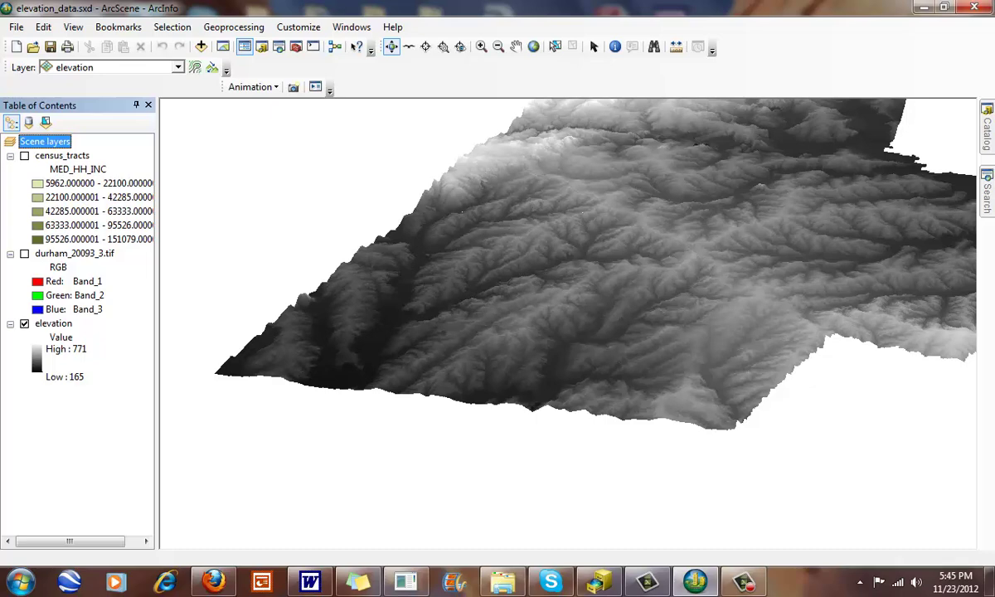
Examine the exaggerated terrain up close in two areas, and return the scene to its full extent.
click(481, 46)
drag(387, 160, 750, 436)
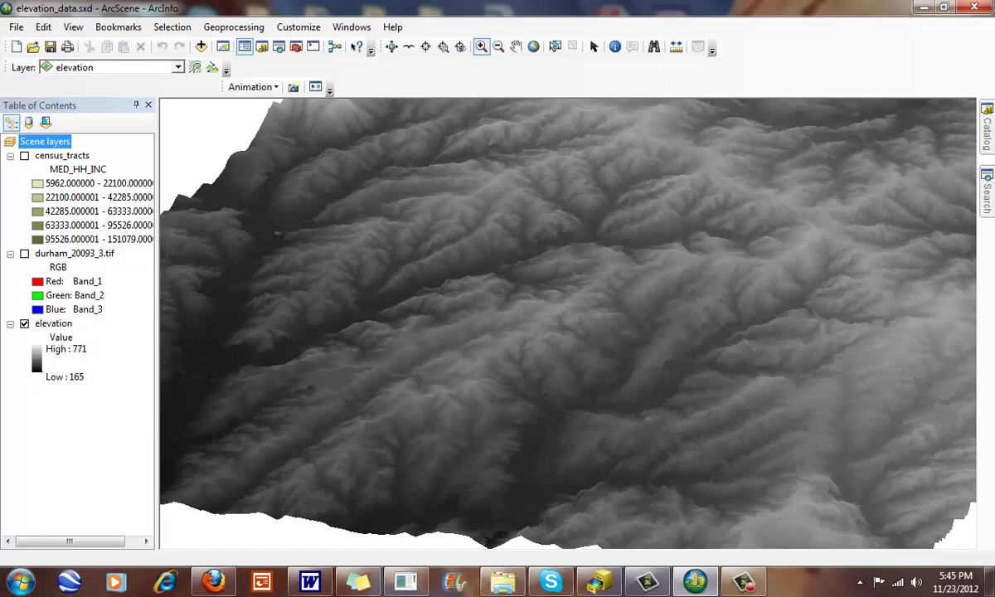
click(533, 46)
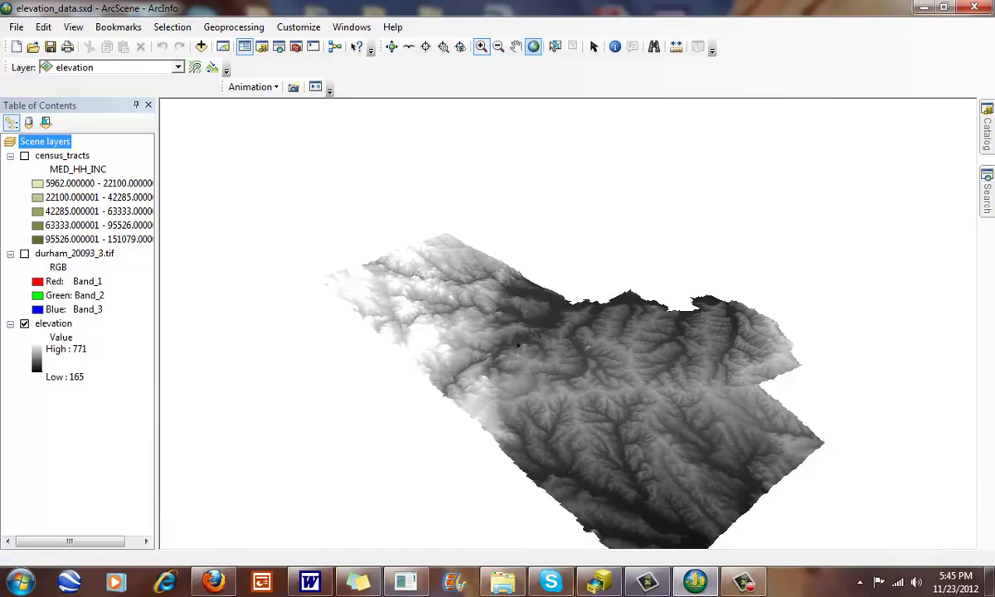
drag(459, 362, 696, 528)
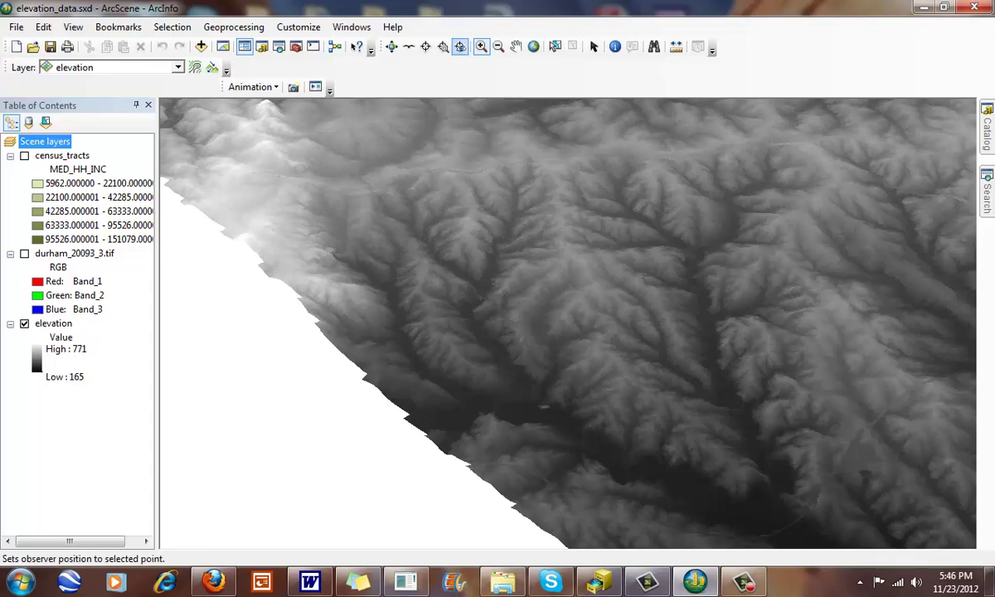
click(391, 45)
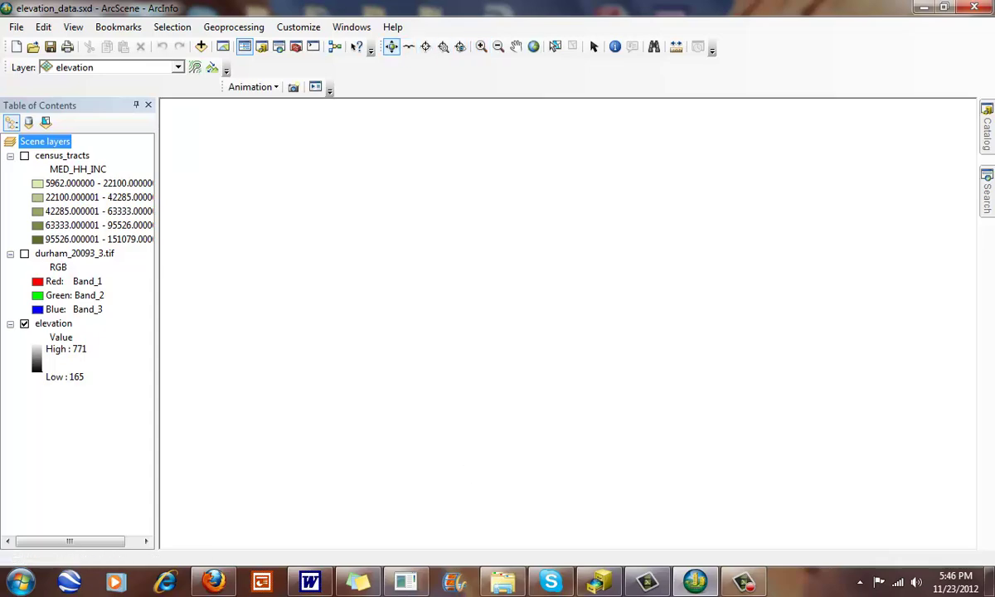
click(533, 46)
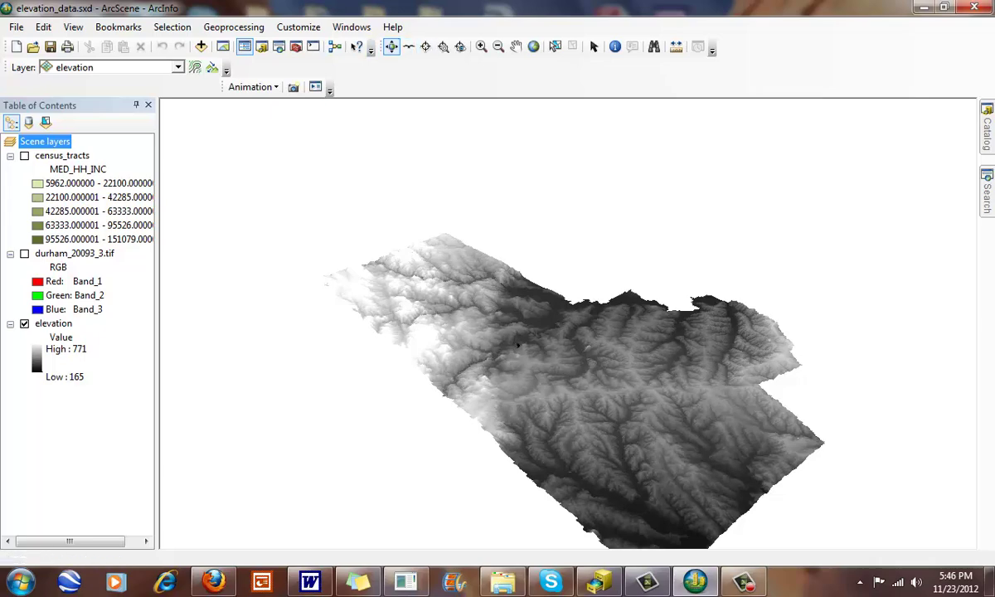
Display the durham_20093_3.tif aerial image in place of the elevation layer.
drag(572, 349, 458, 295)
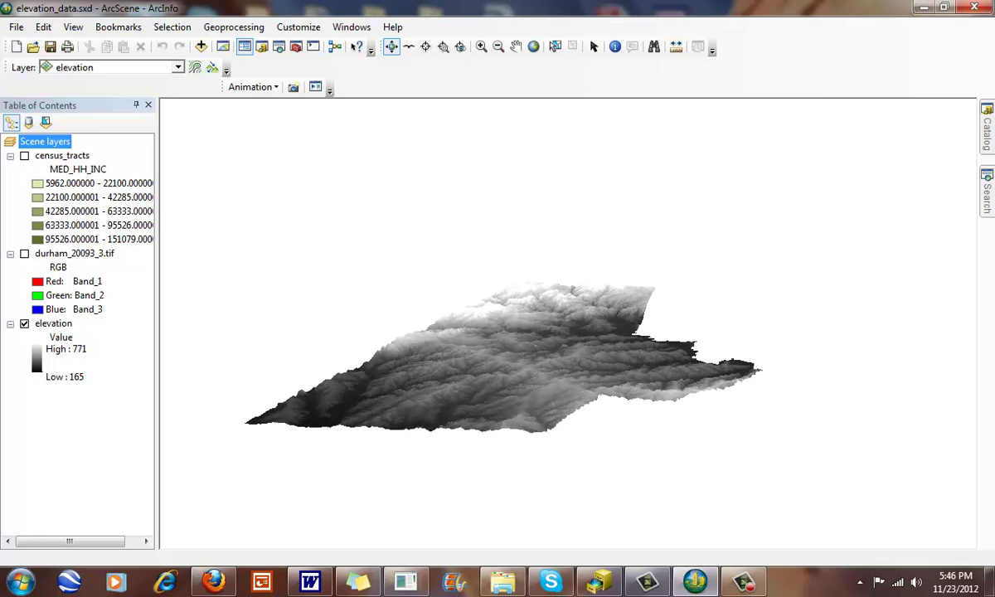
click(25, 254)
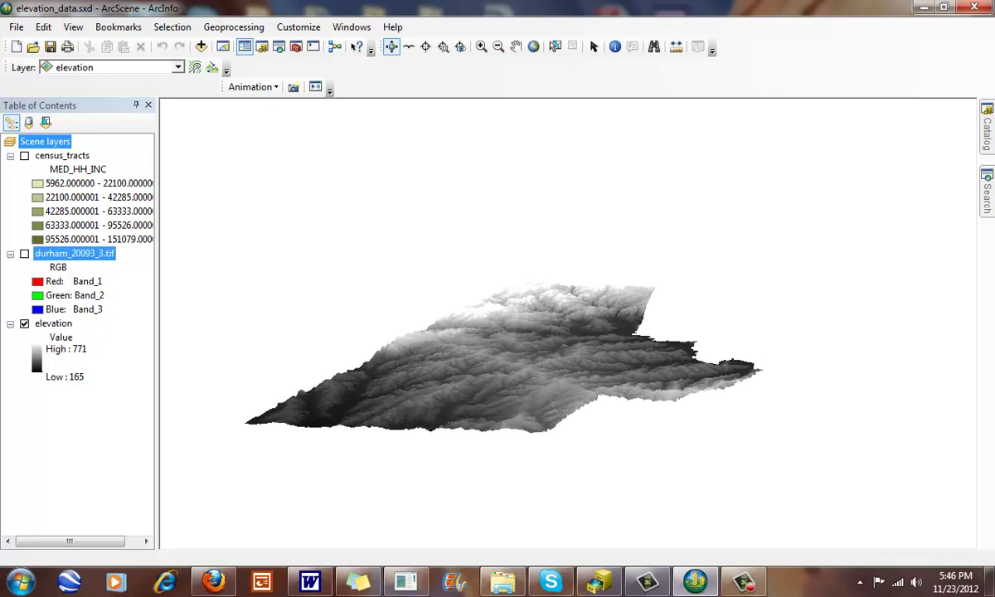
click(25, 323)
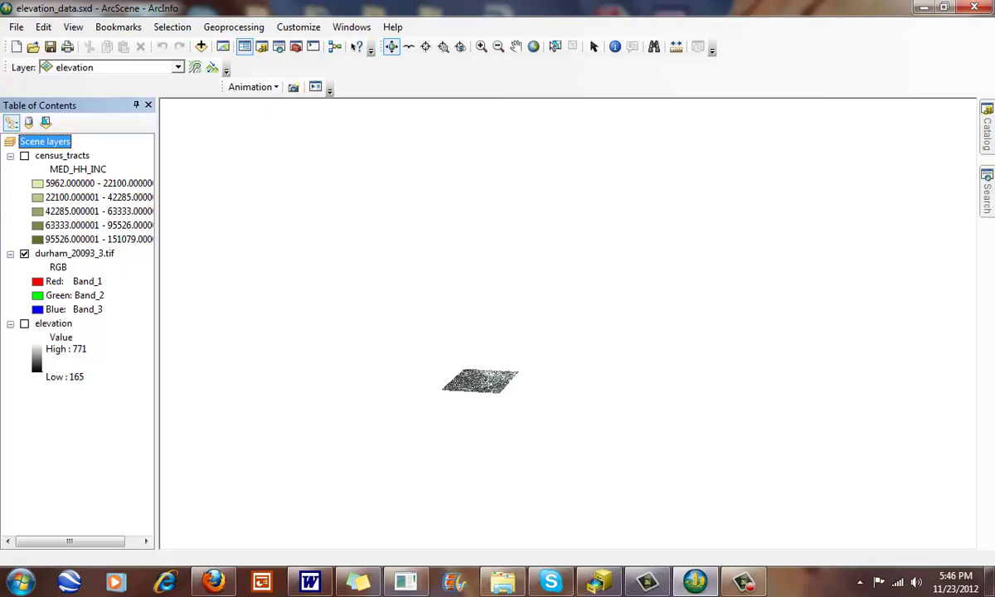
Examine the flat aerial image up close, focusing on the campus around the running track and green sports field.
click(481, 46)
drag(451, 363, 514, 416)
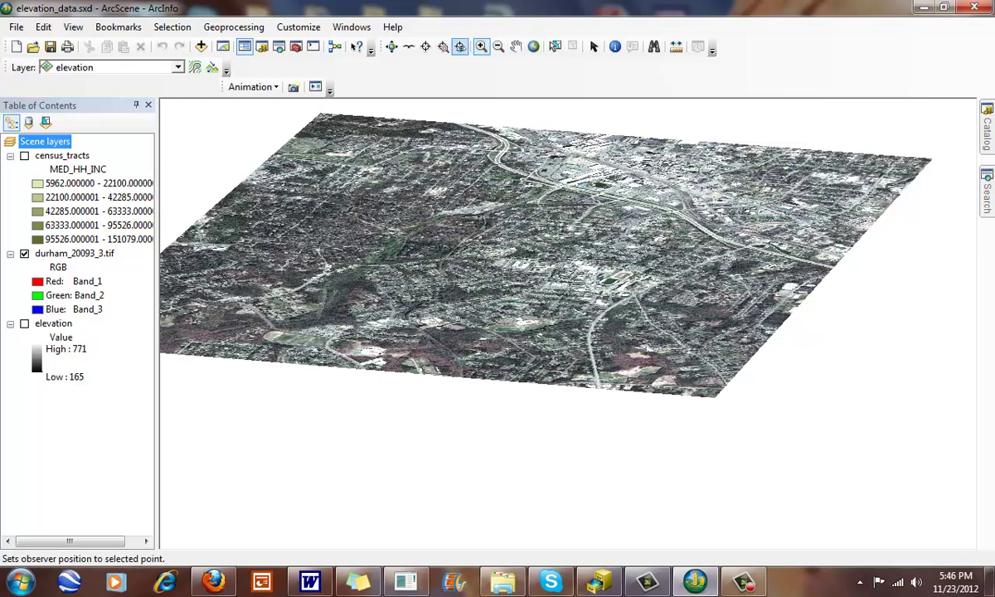
click(533, 46)
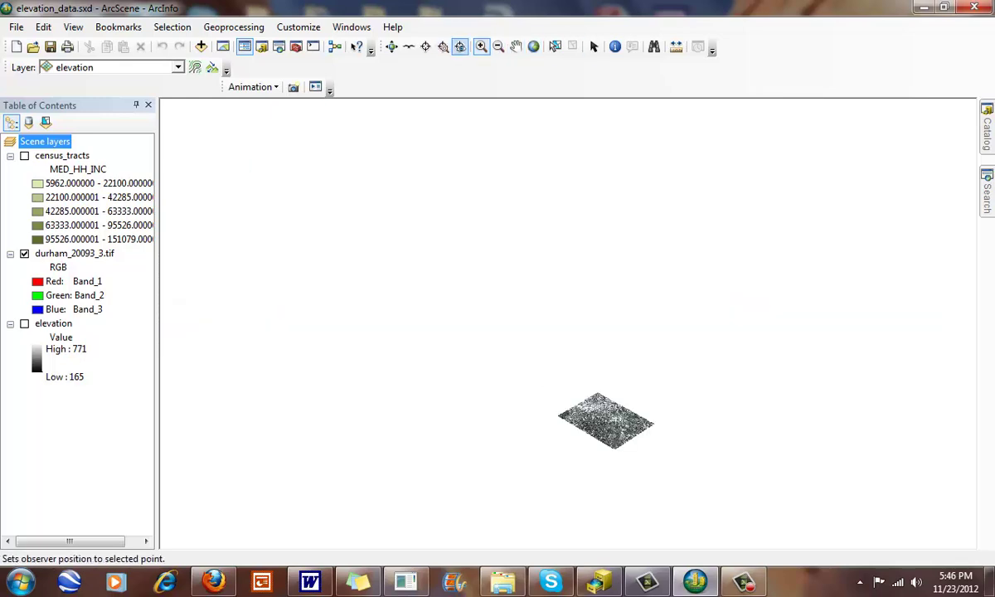
drag(546, 382, 602, 427)
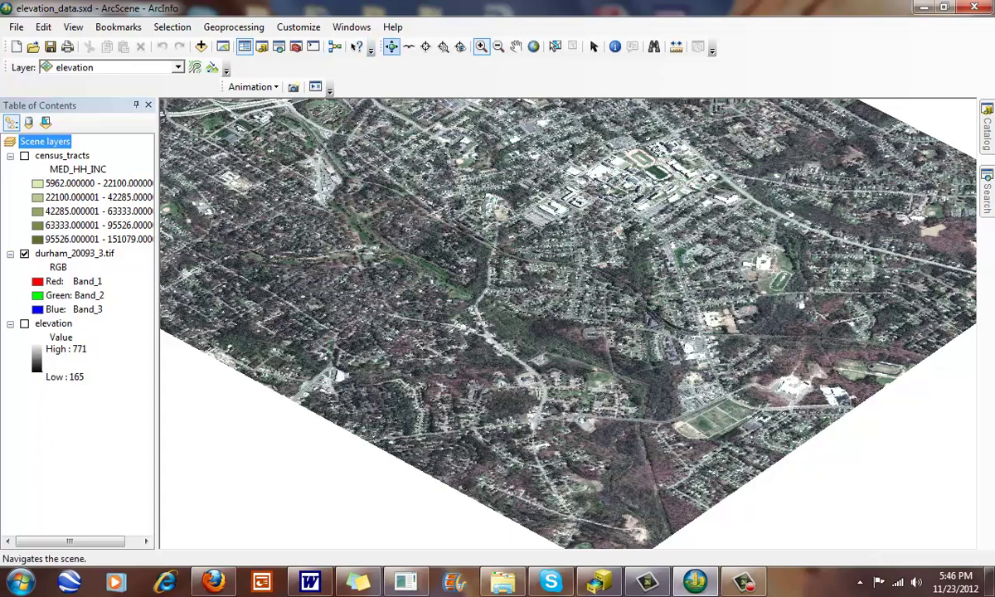
click(391, 46)
drag(464, 282, 551, 389)
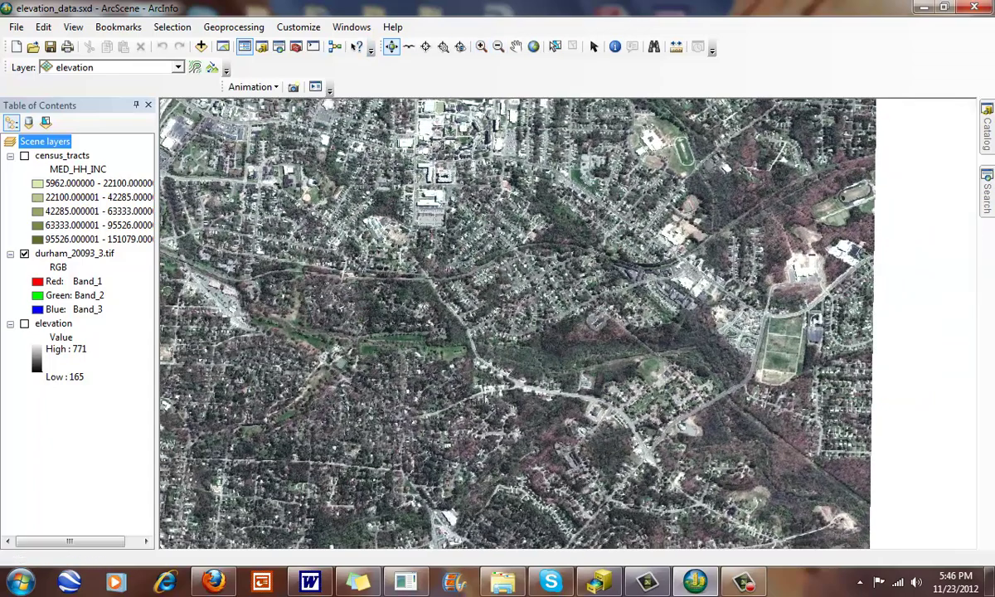
click(516, 46)
drag(497, 265, 635, 437)
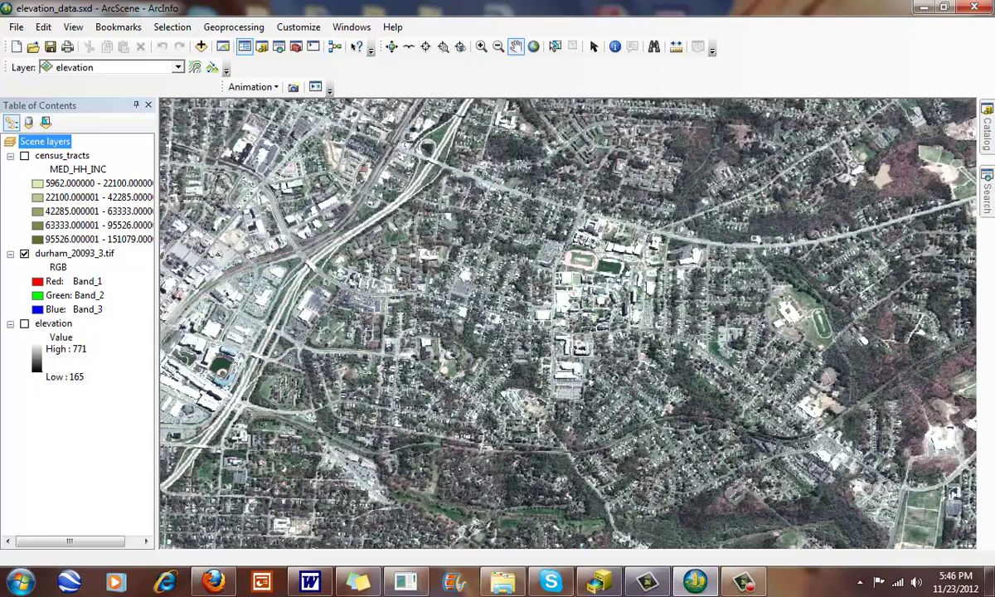
click(481, 46)
click(612, 308)
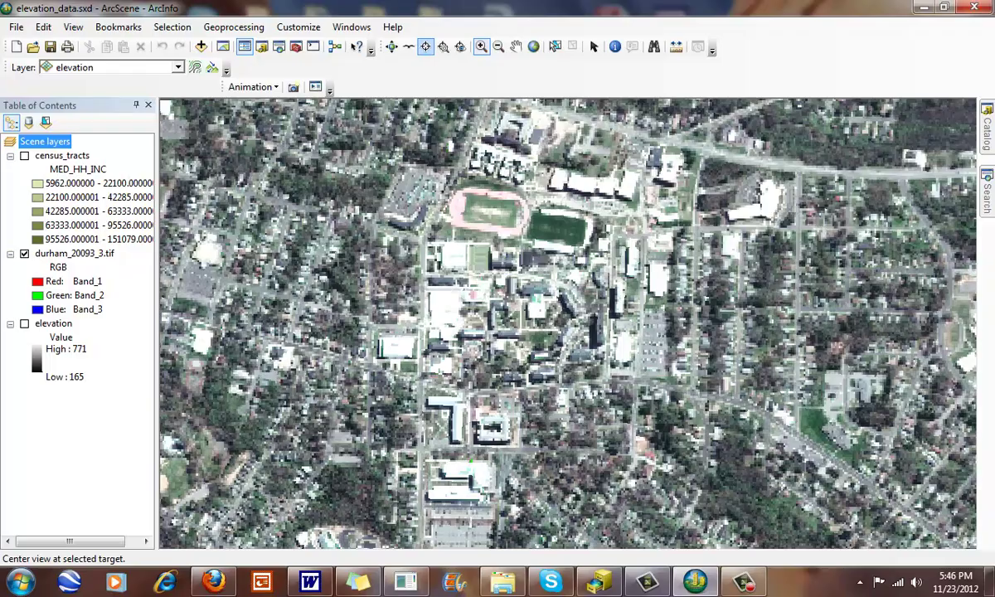
click(390, 47)
drag(444, 281, 224, 317)
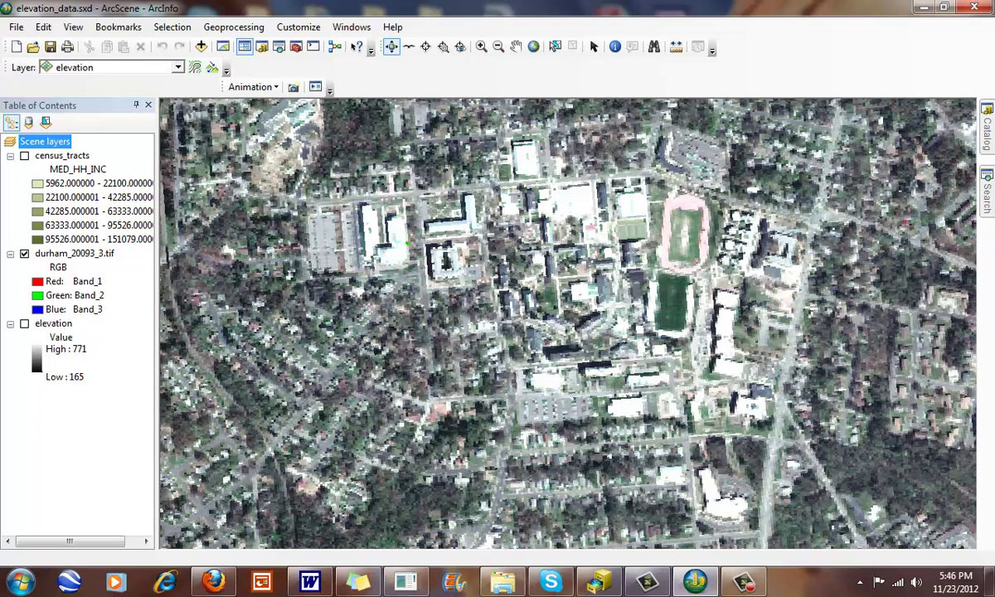
Float the durham_20093_3.tif layer on the Elevation_Grid\elevation surface, with a custom conversion factor of 5 for scene units.
double_click(75, 253)
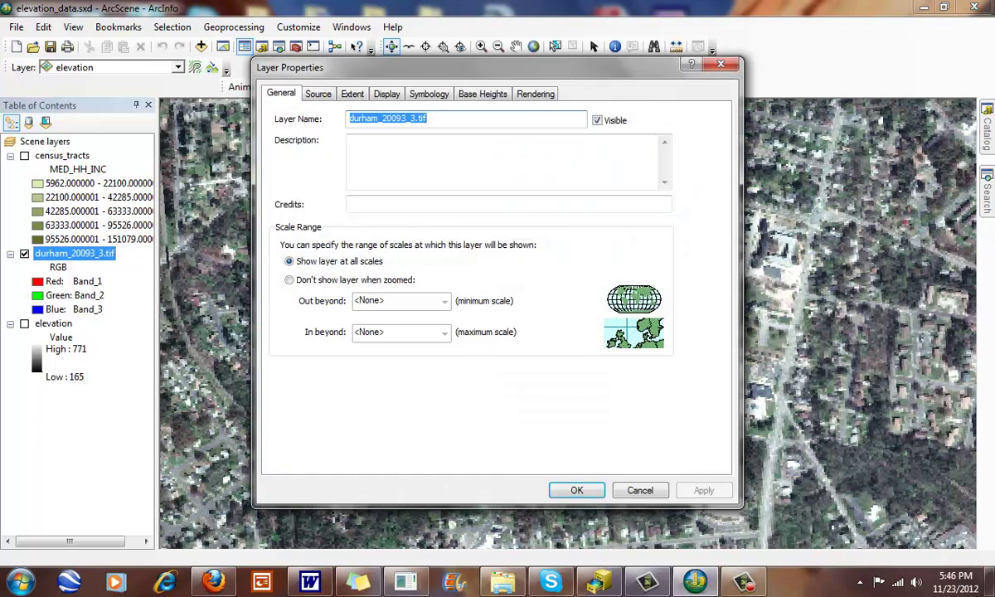
click(482, 93)
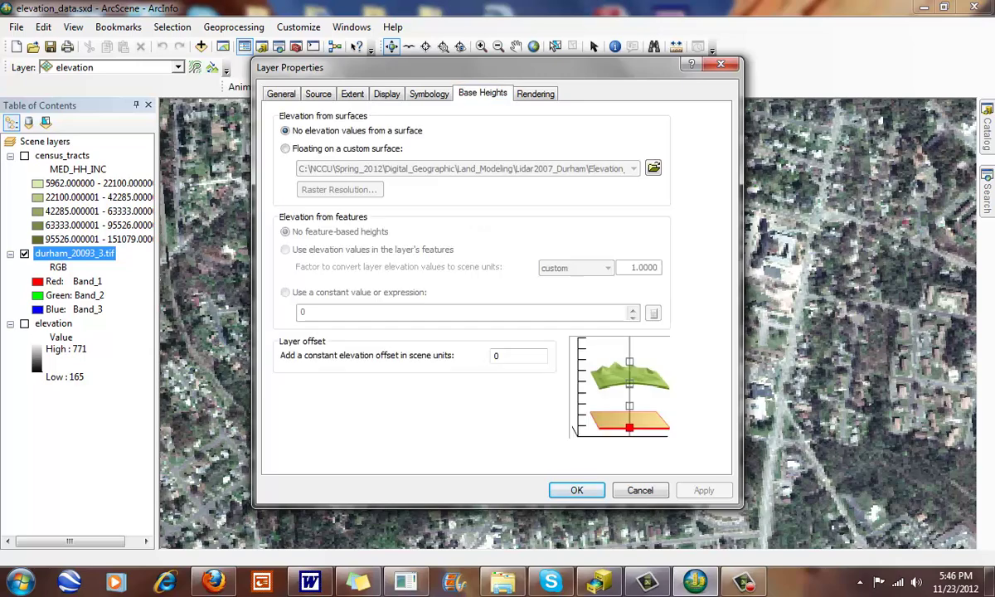
click(285, 149)
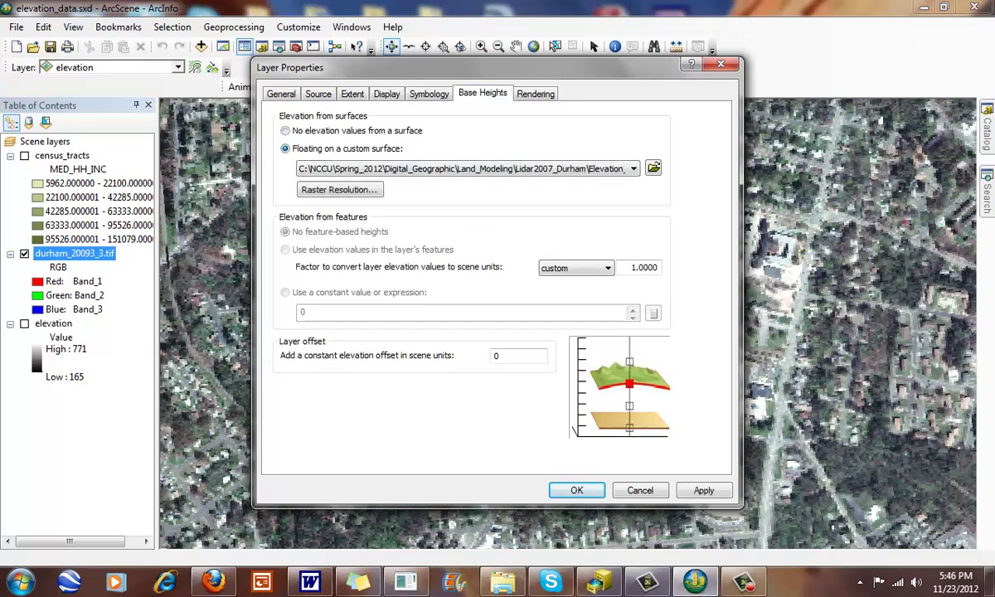
drag(630, 268, 660, 268)
text(5)
click(633, 168)
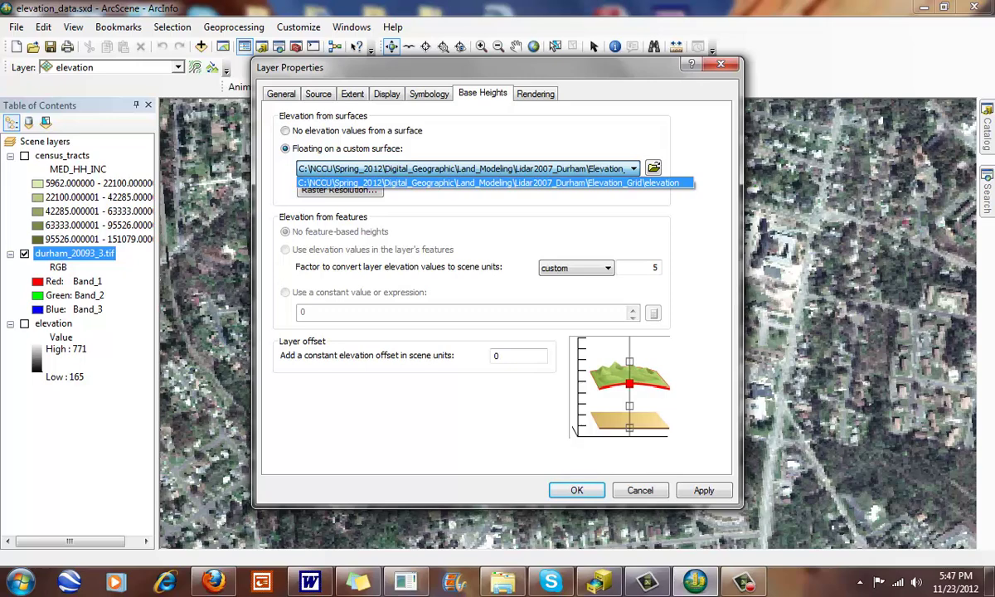
click(489, 182)
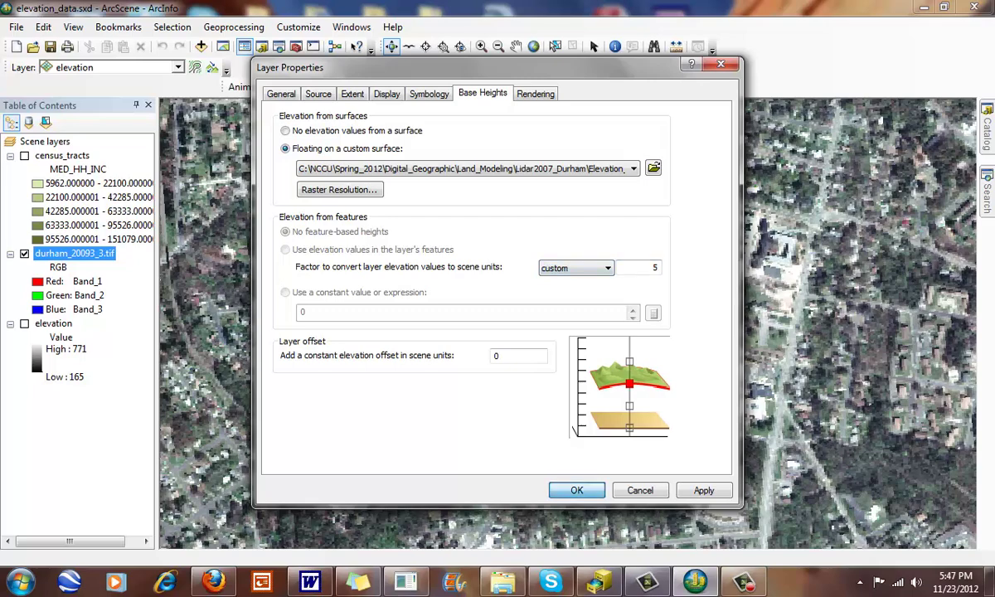
key(Return)
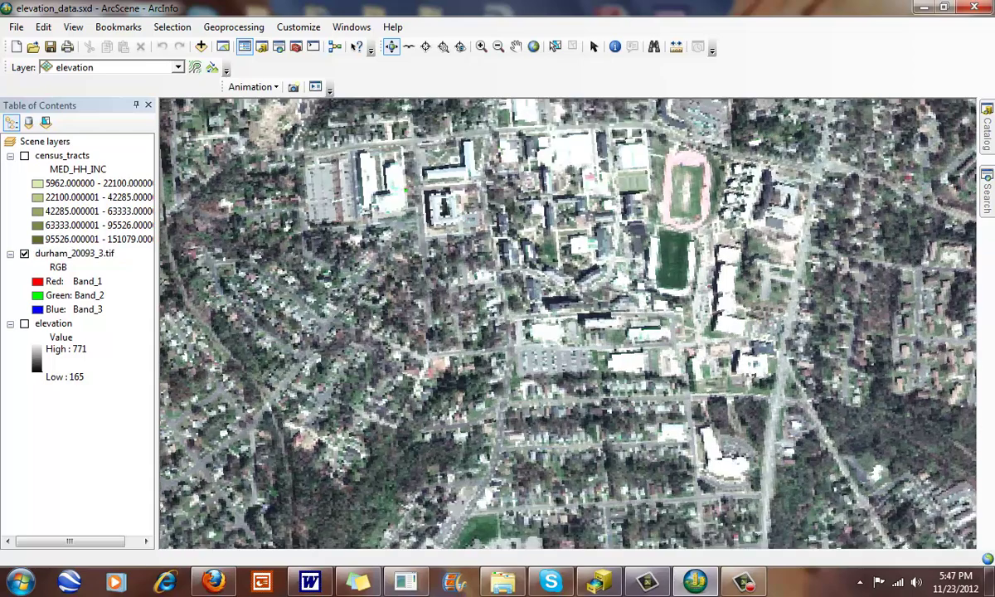
click(45, 141)
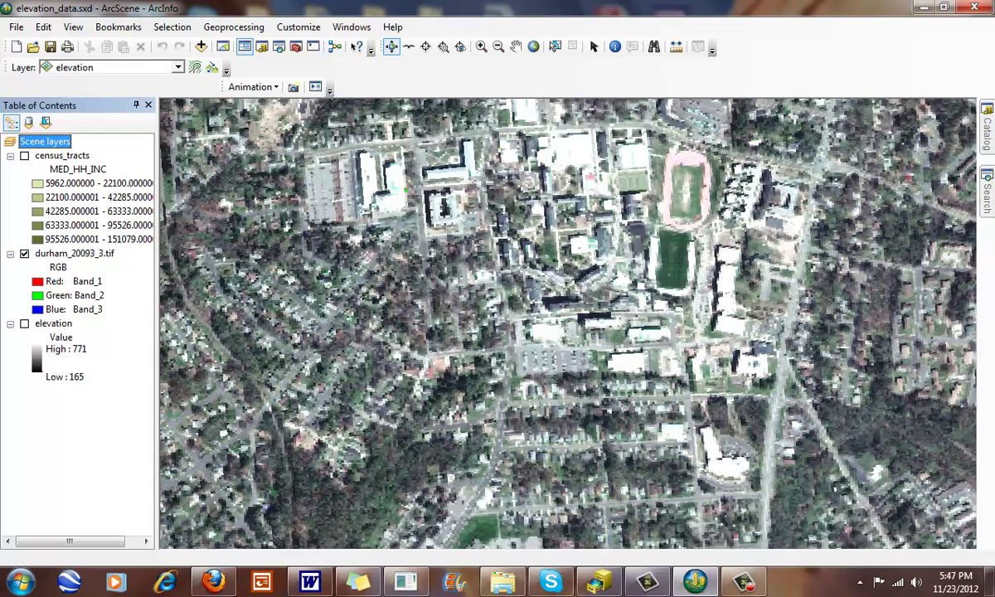
Examine the draped aerial image's relief around the campus from several angles, and dismiss the Windows color scheme message.
drag(572, 356, 571, 248)
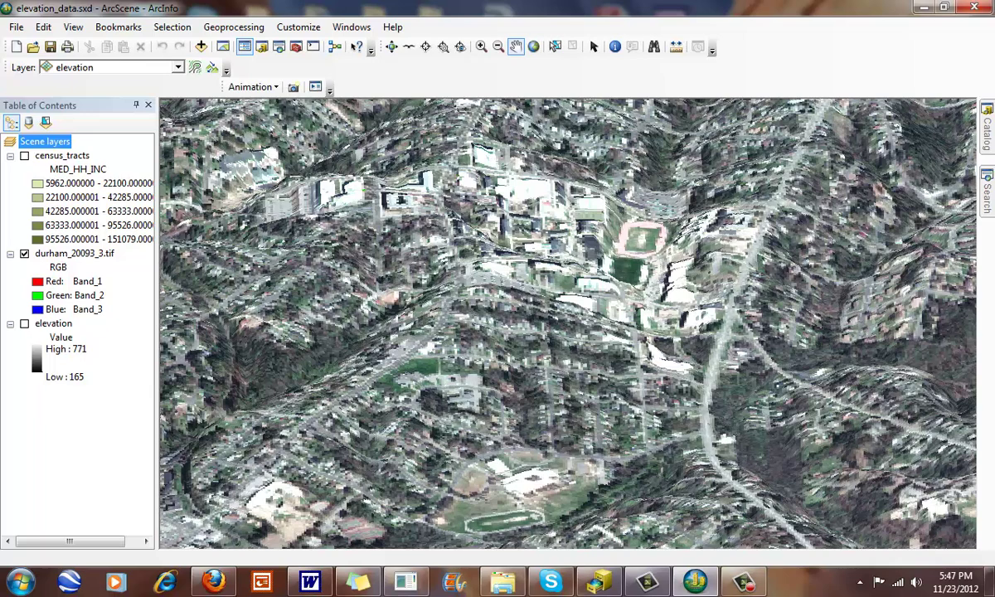
click(391, 47)
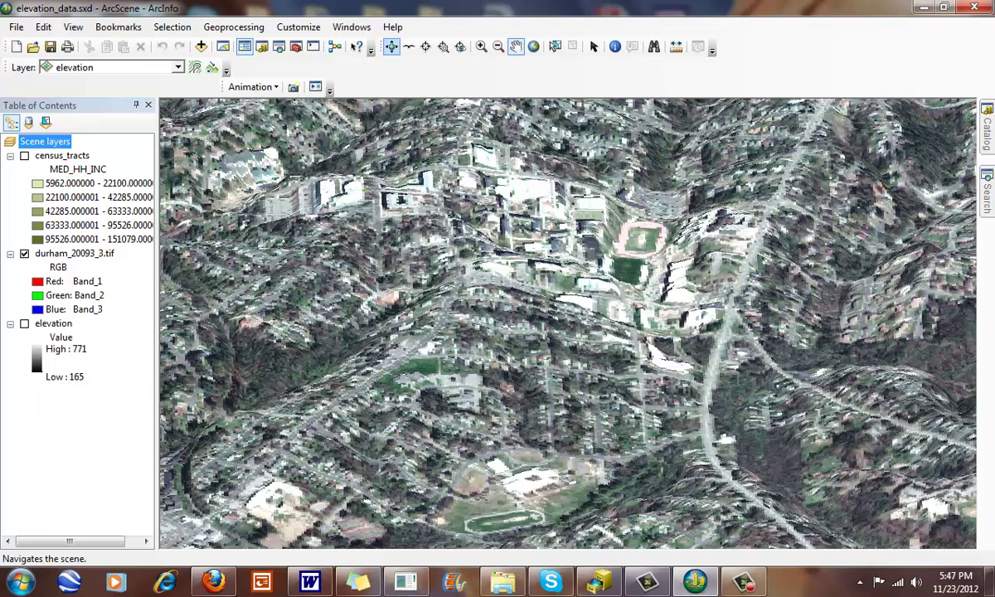
drag(568, 373, 567, 398)
click(516, 46)
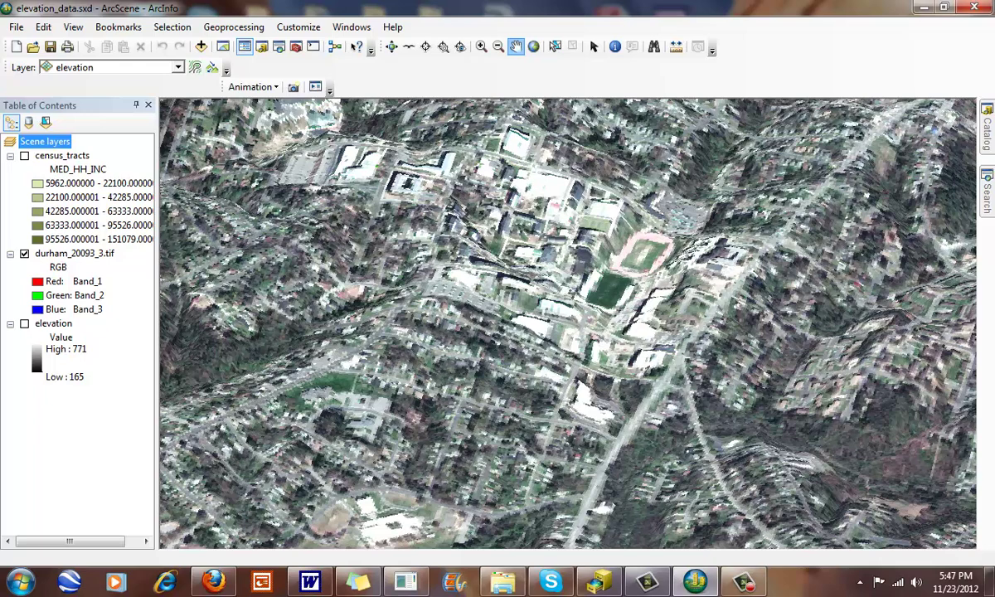
drag(530, 257, 553, 293)
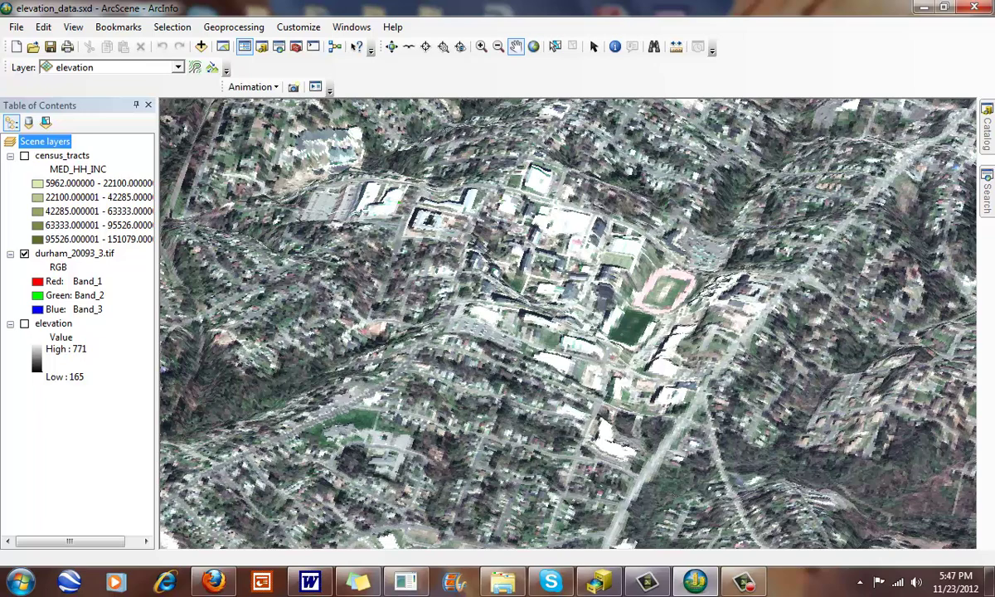
click(75, 254)
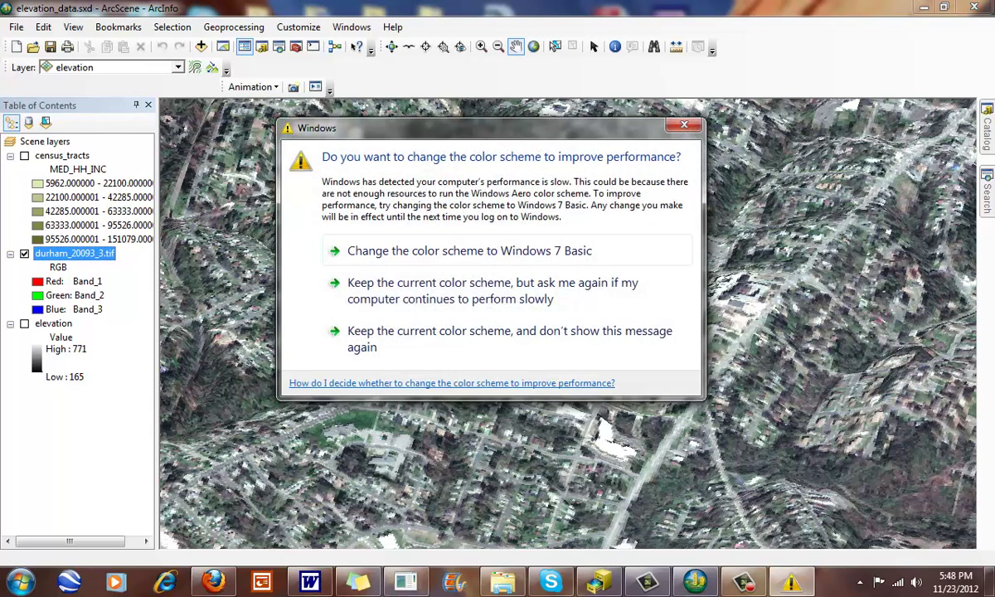
click(684, 125)
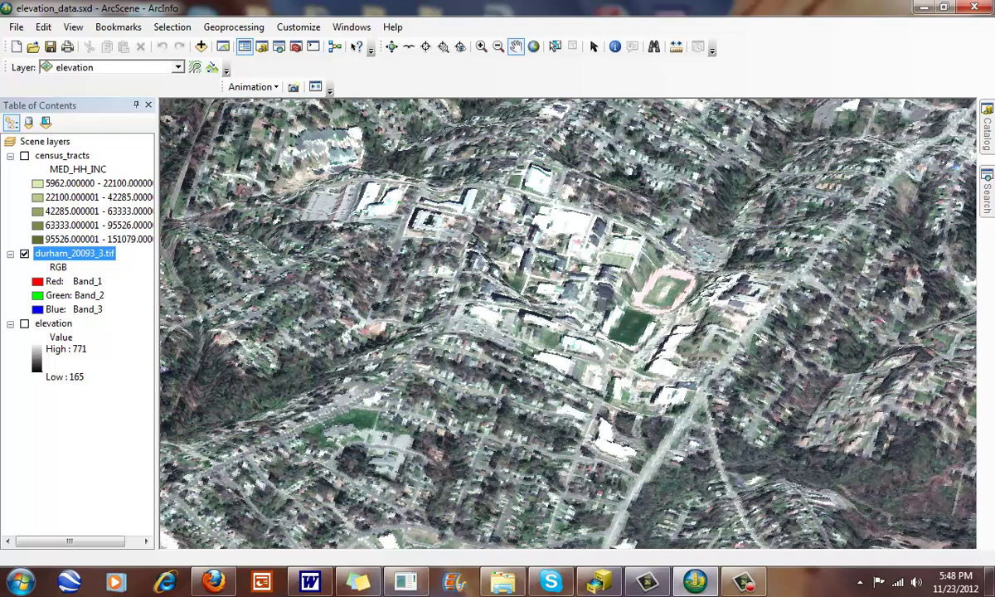
Display the extruded census_tracts layer in place of the aerial image, with the scene at full extent.
click(24, 156)
click(24, 253)
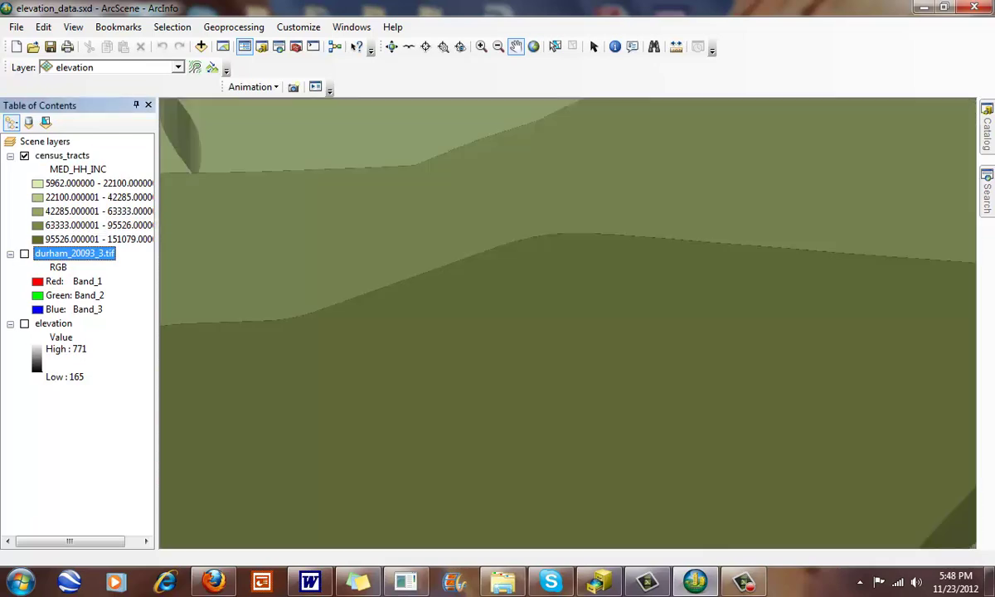
click(533, 46)
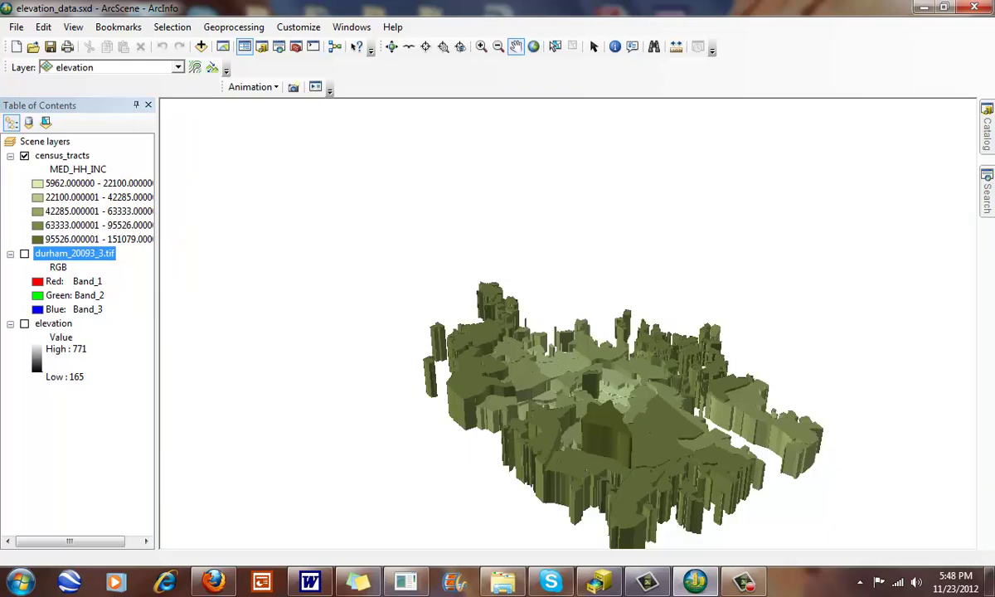
click(391, 46)
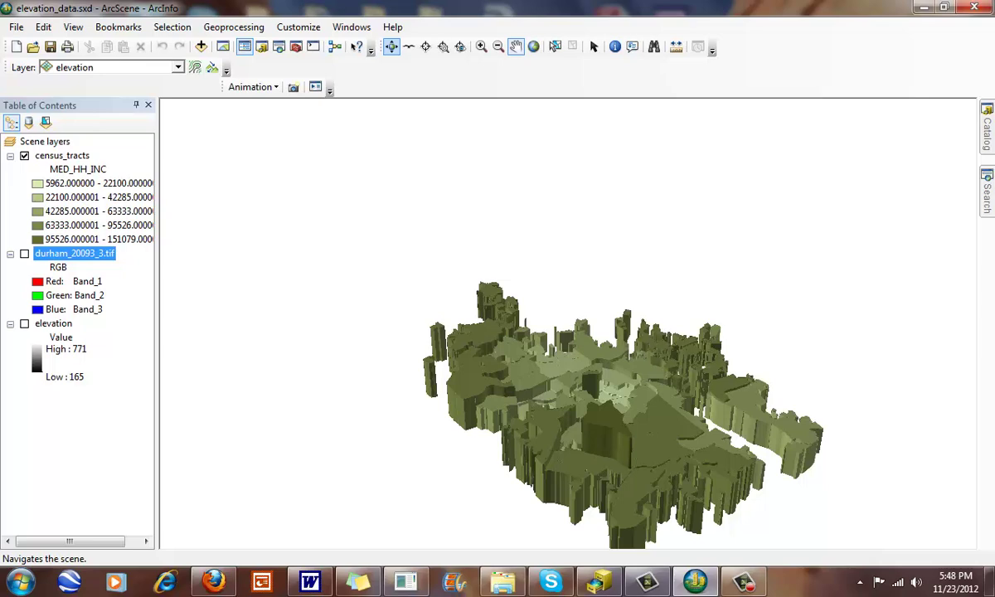